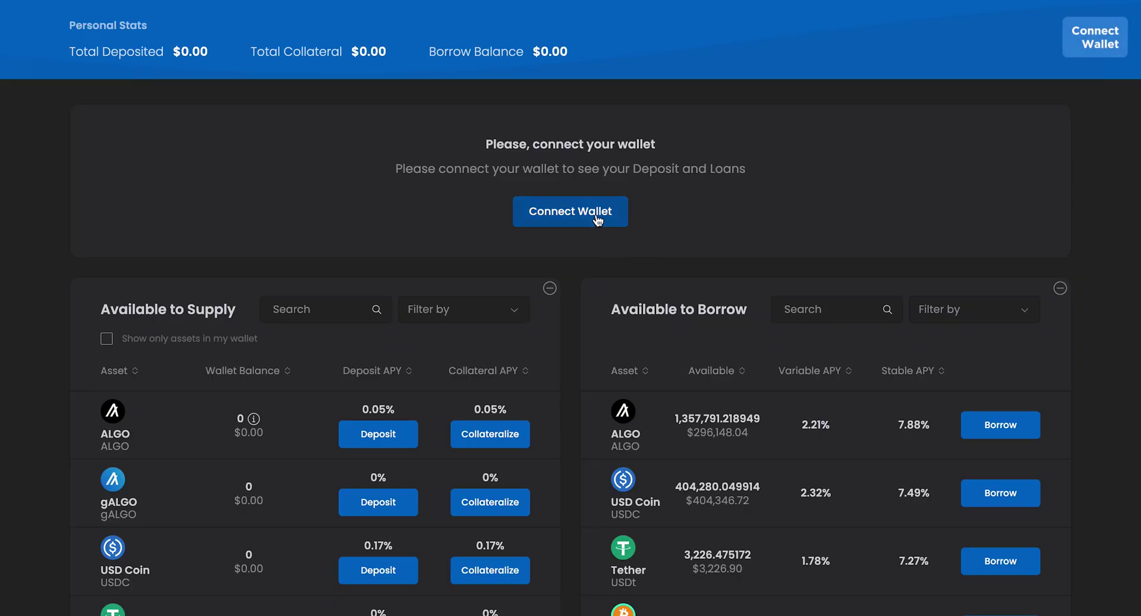
- Connect the wallet to Folks Finance and browse the dashboard's supply and borrow lists
click(593, 219)
click(778, 227)
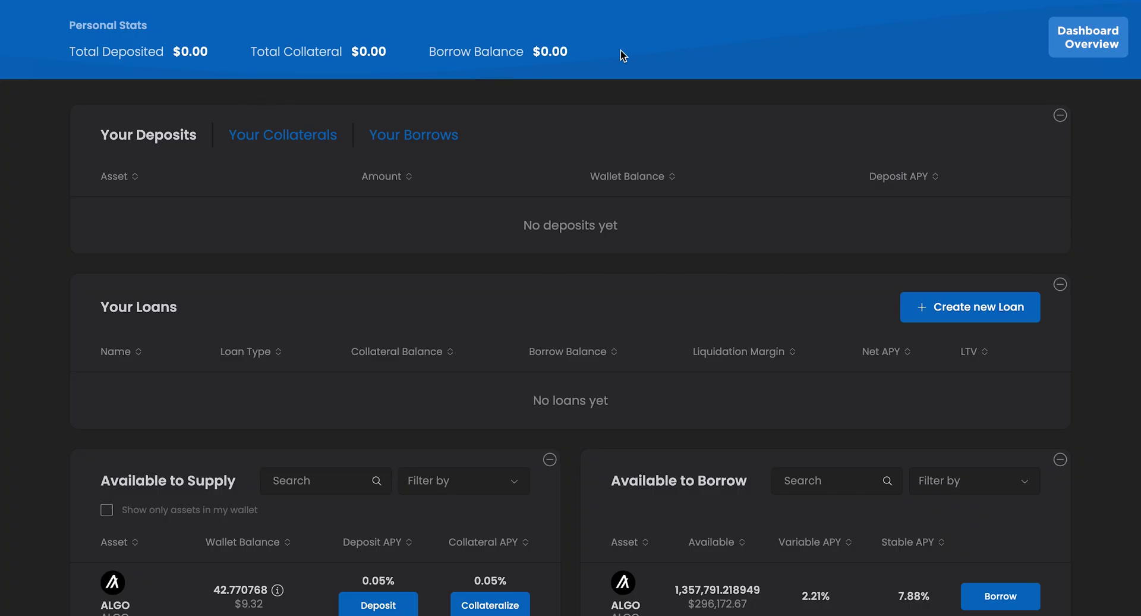
scroll(582, 381, down, 5)
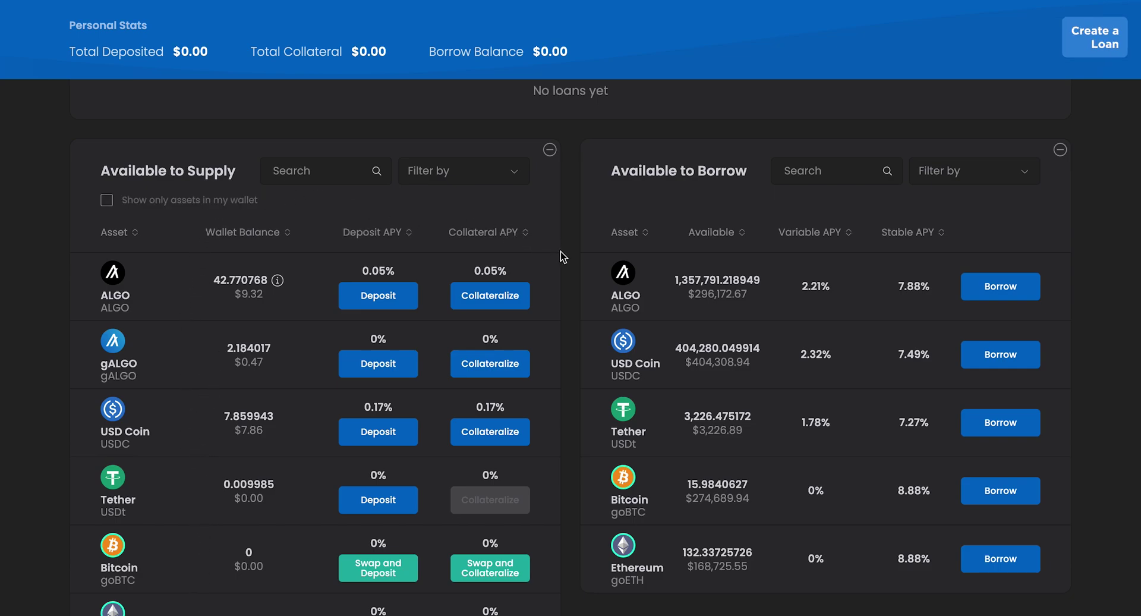
scroll(561, 253, up, 5)
- Create a General-type loan named 'Folks Test Loan 1' and open its management page
click(996, 305)
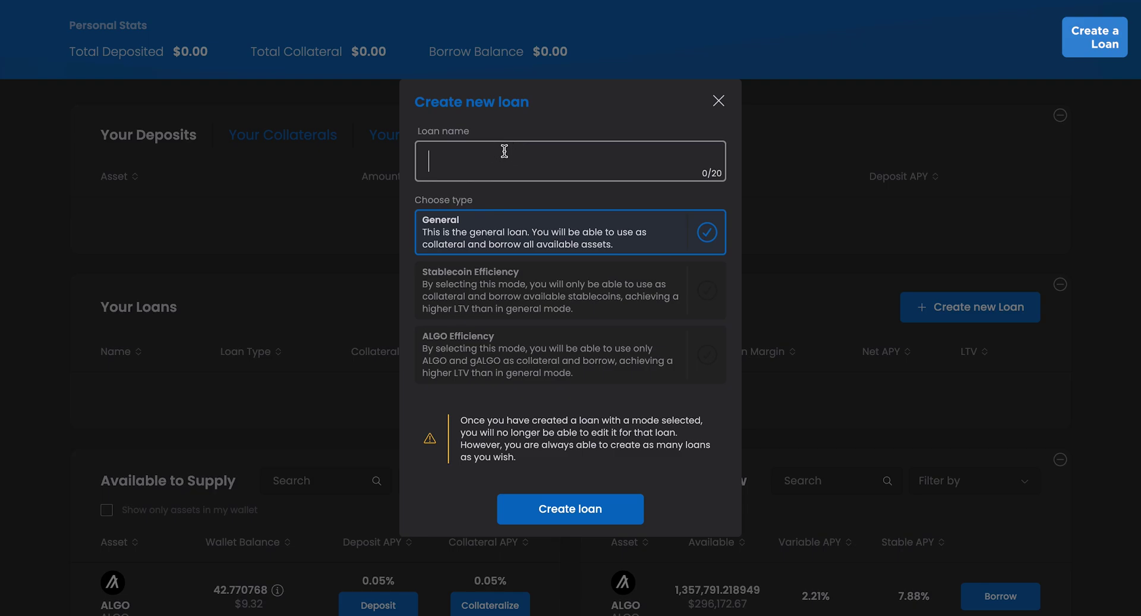
text(Folks T)
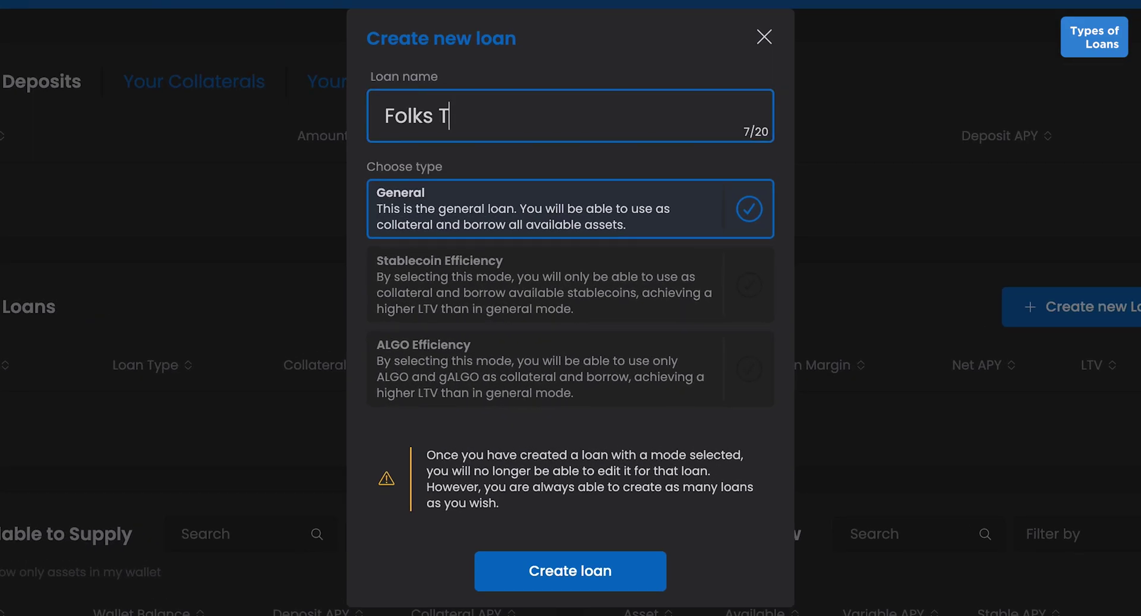
text(est Loan 1)
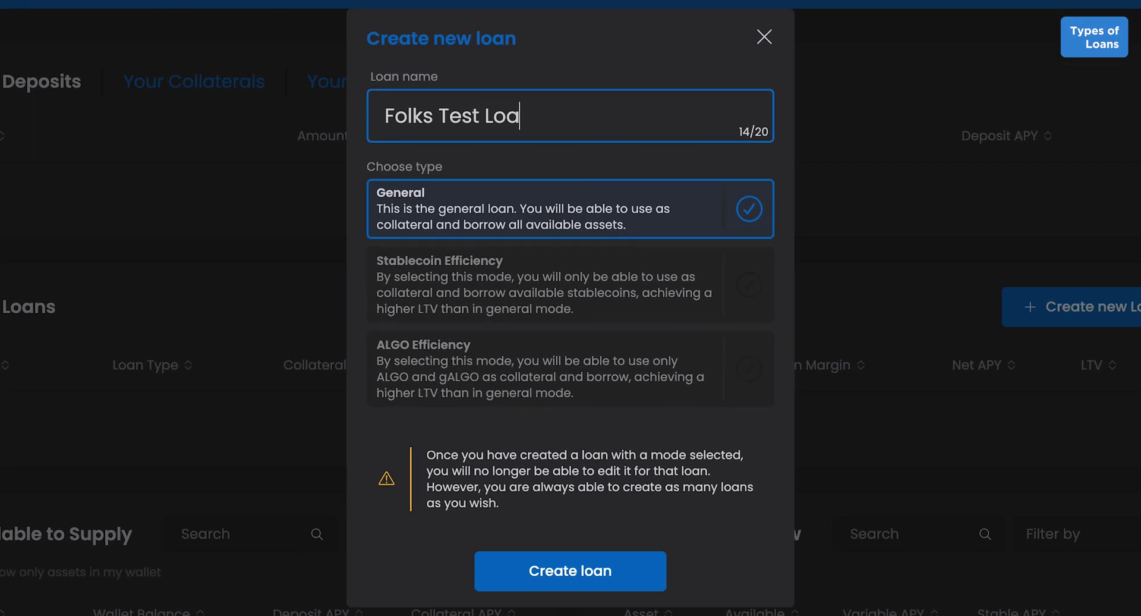
click(640, 315)
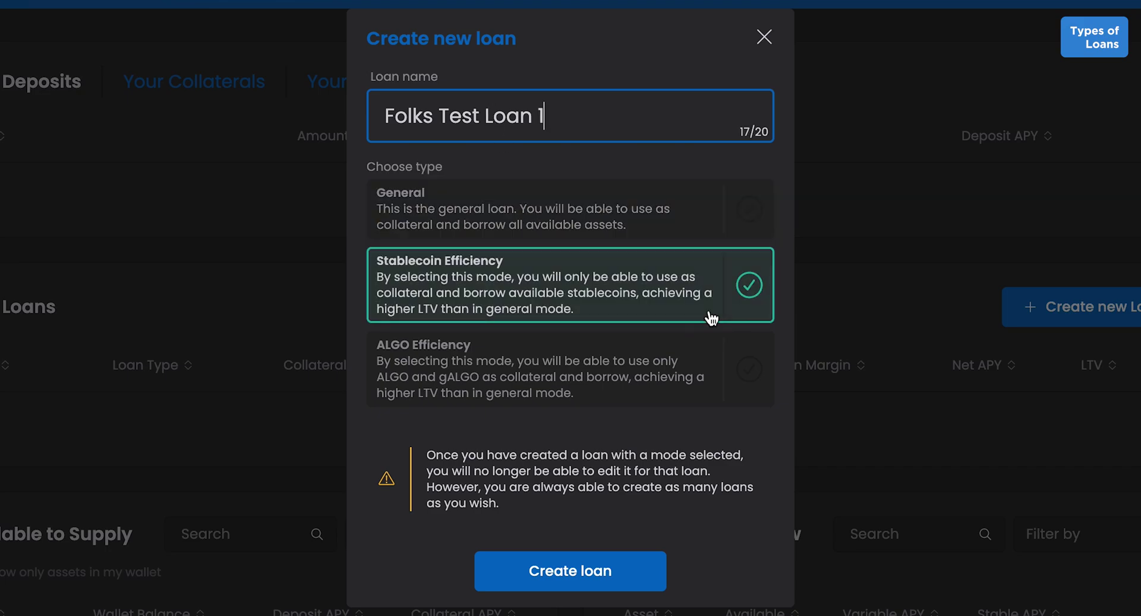
click(712, 363)
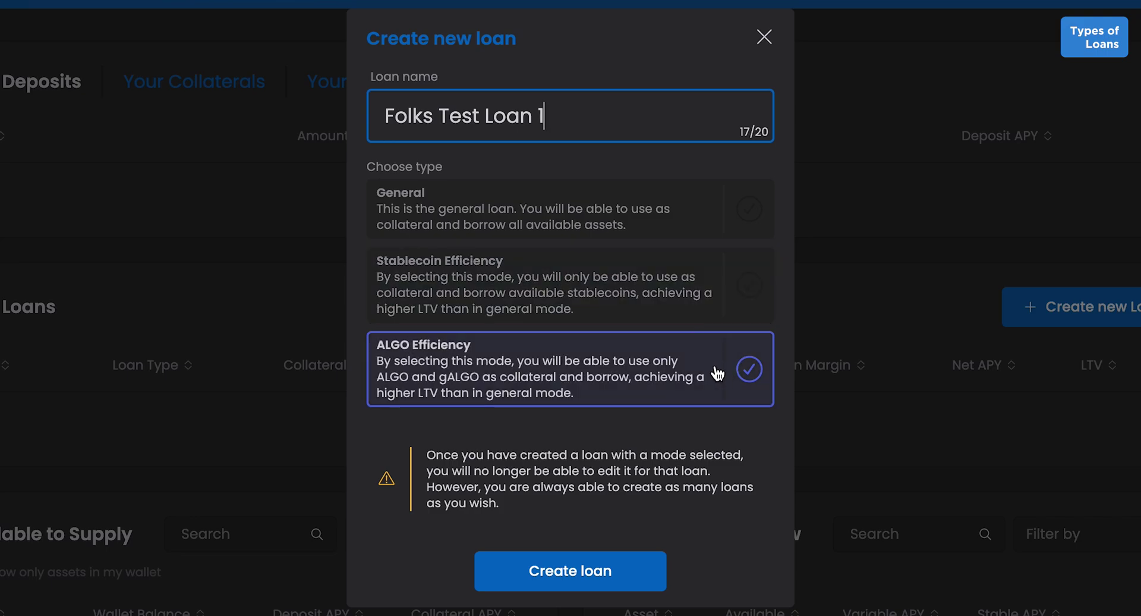
click(721, 194)
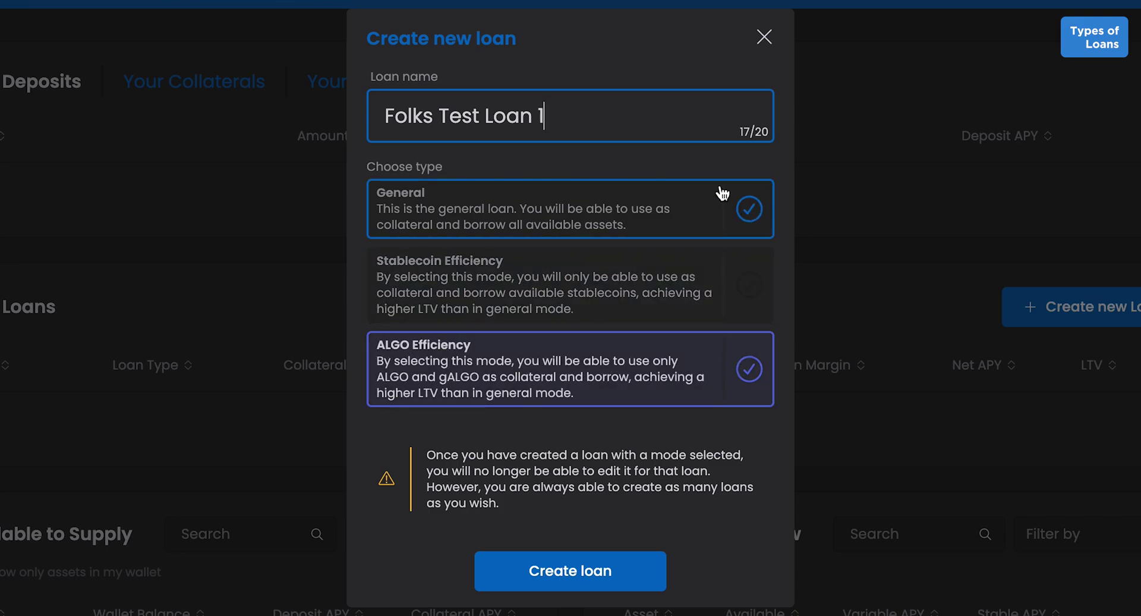
click(618, 578)
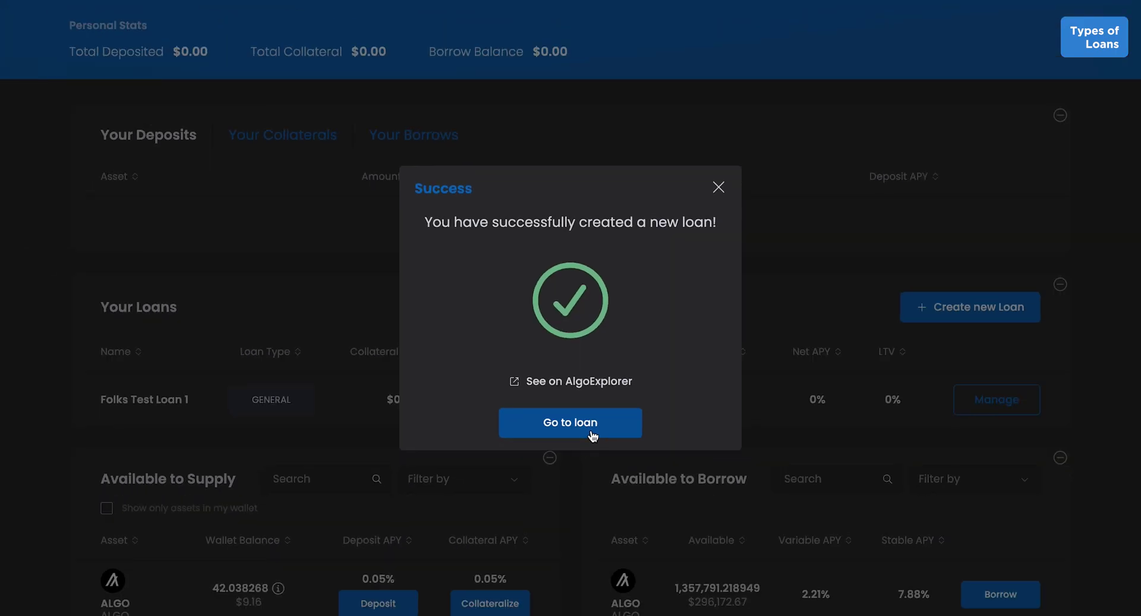
click(592, 435)
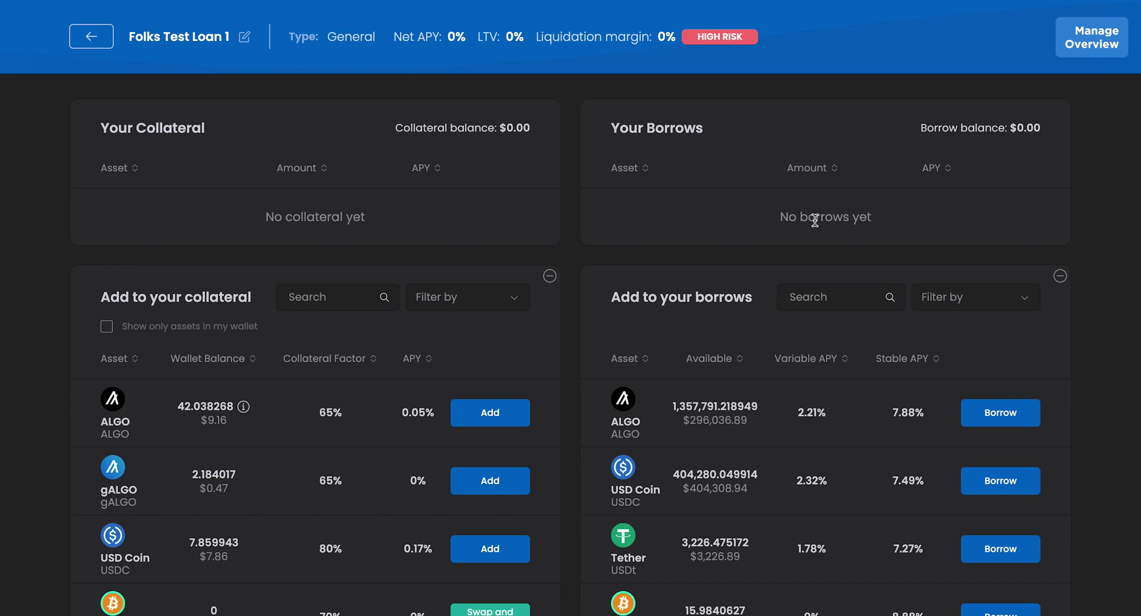
- Start adding ALGO collateral to the loan with an amount of 10
click(479, 423)
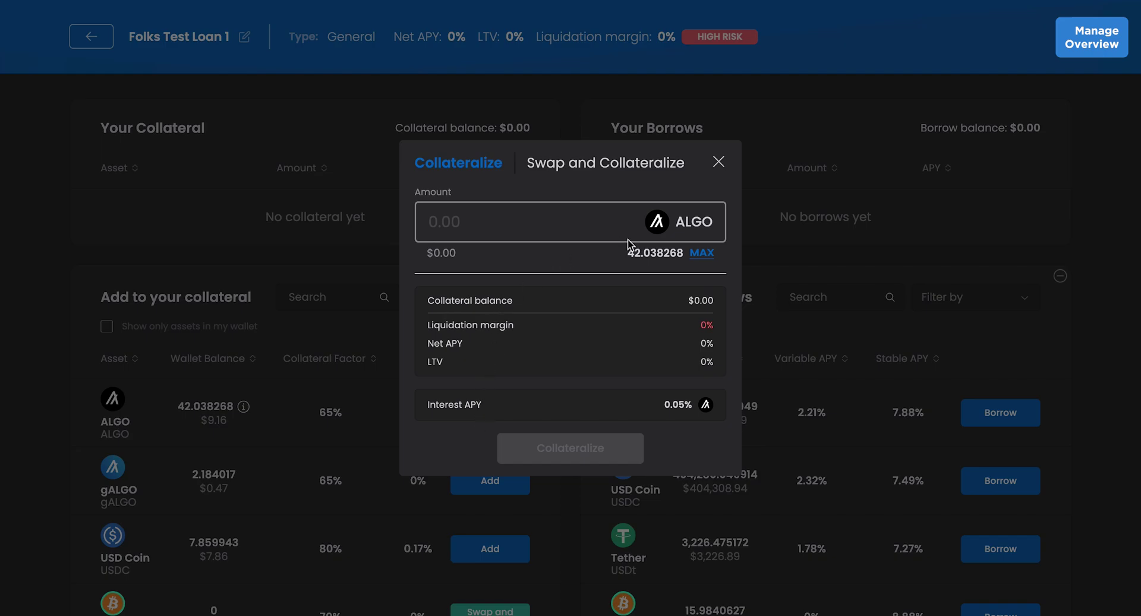
click(590, 223)
text(10)
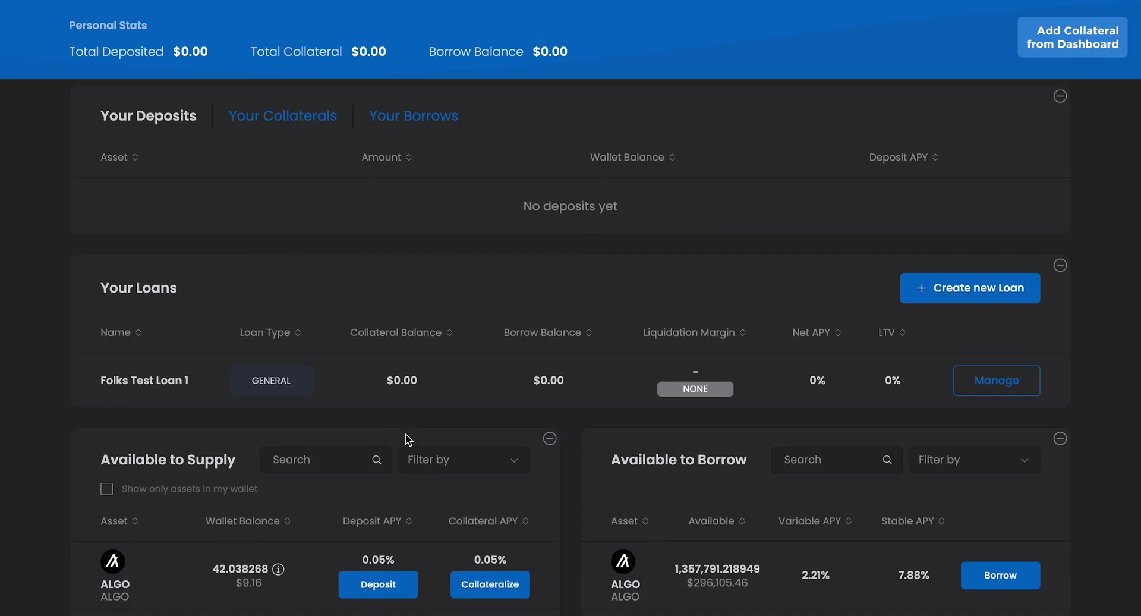
scroll(484, 307, down, 5)
- Collateralize 10 ALGO into Folks Test Loan 1
click(497, 324)
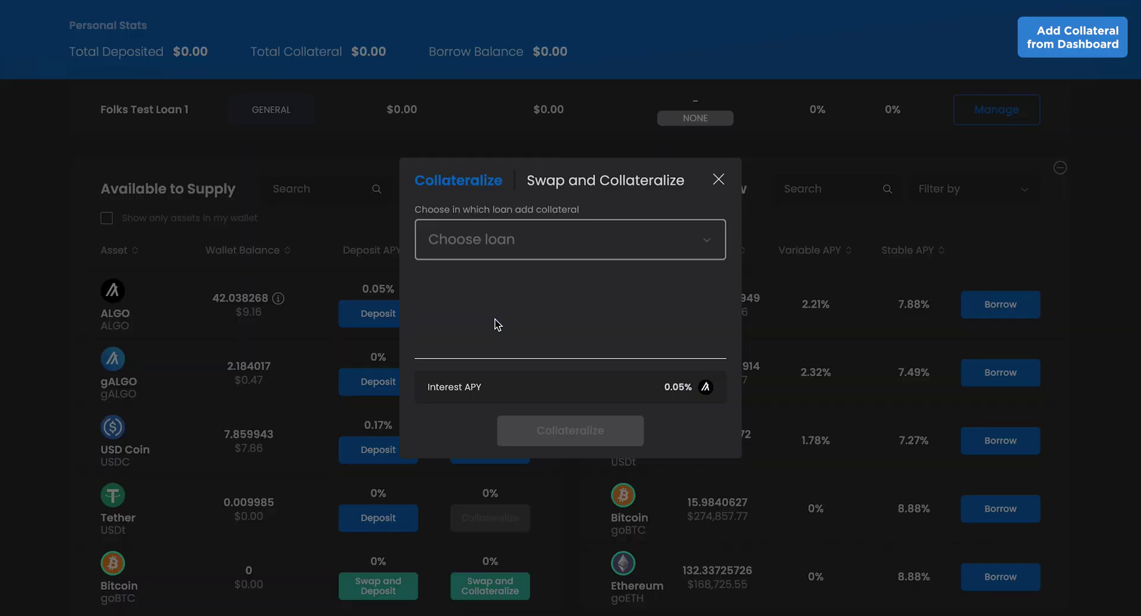
click(486, 242)
click(489, 289)
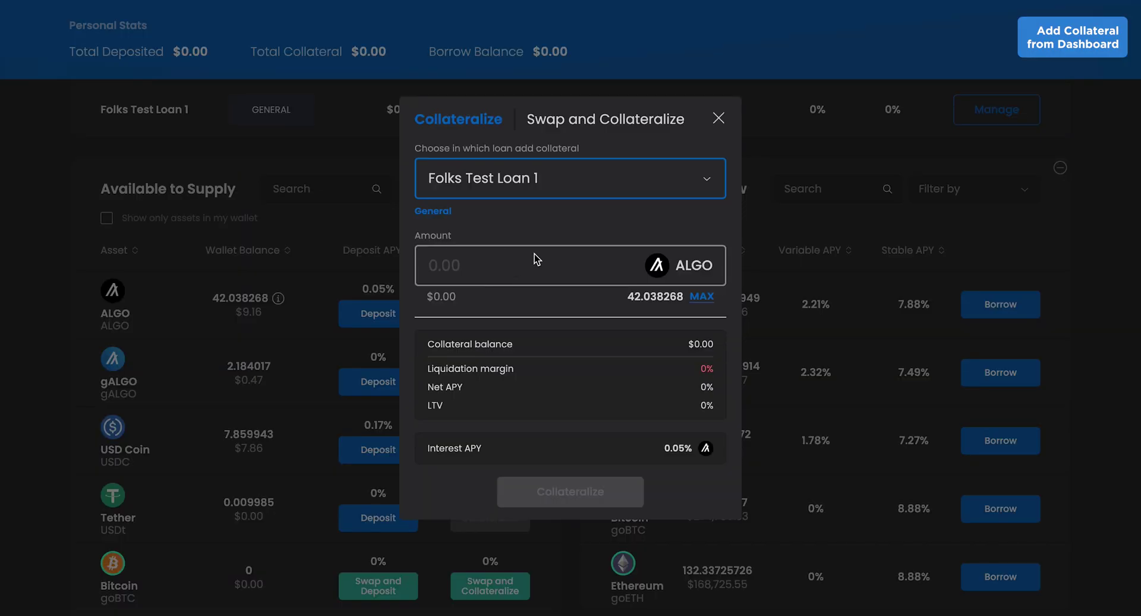
click(514, 272)
text(10)
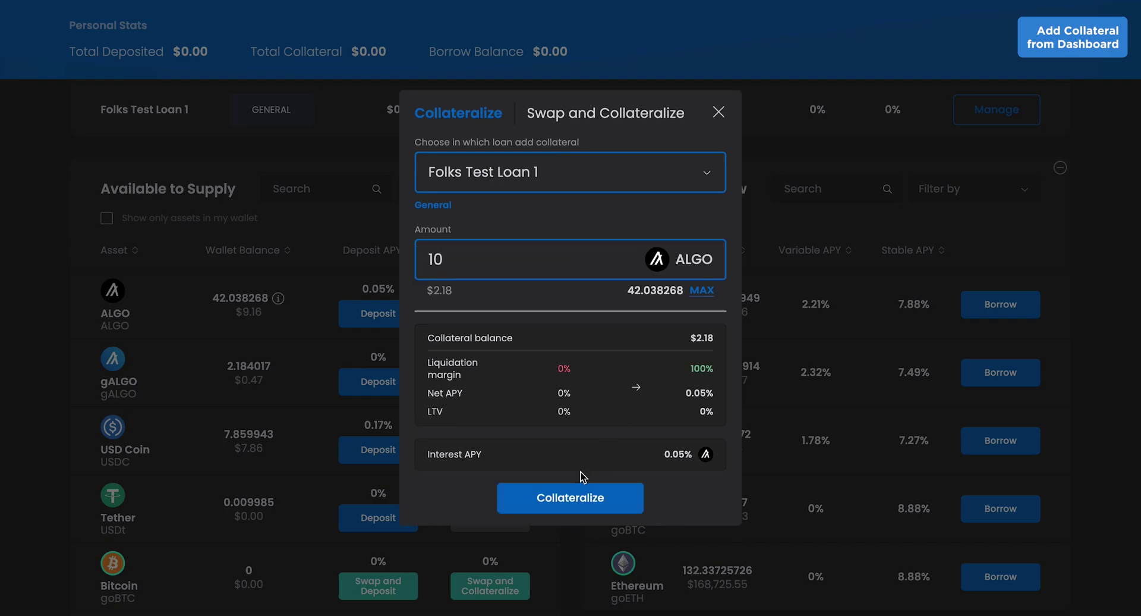
click(568, 495)
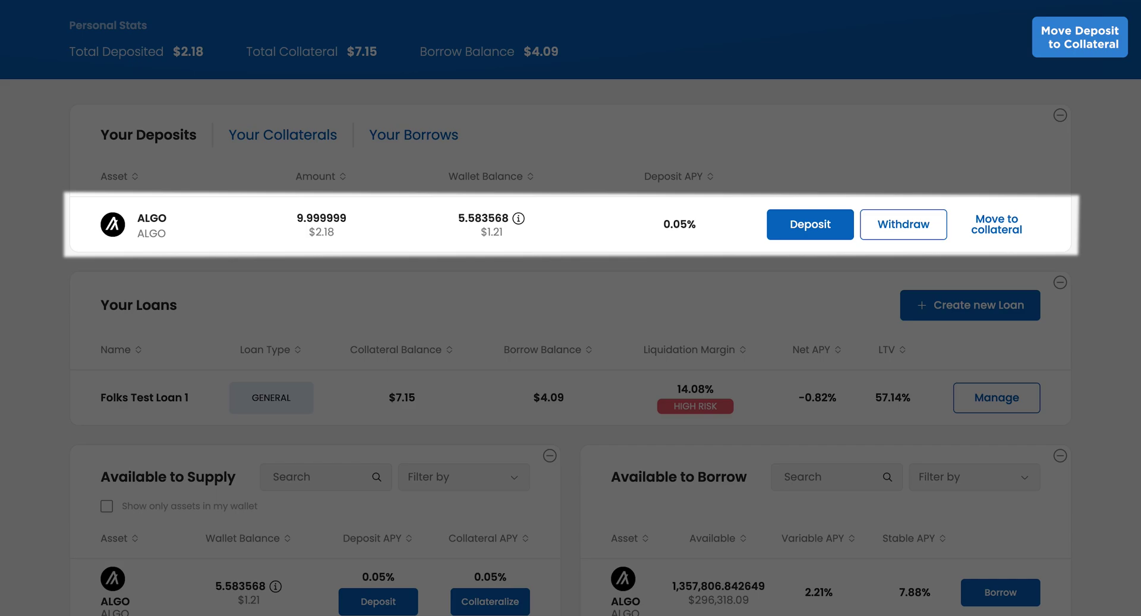
- Move the full 9.999999 ALGO deposit into Folks Test Loan 1's collateral
click(997, 223)
click(589, 221)
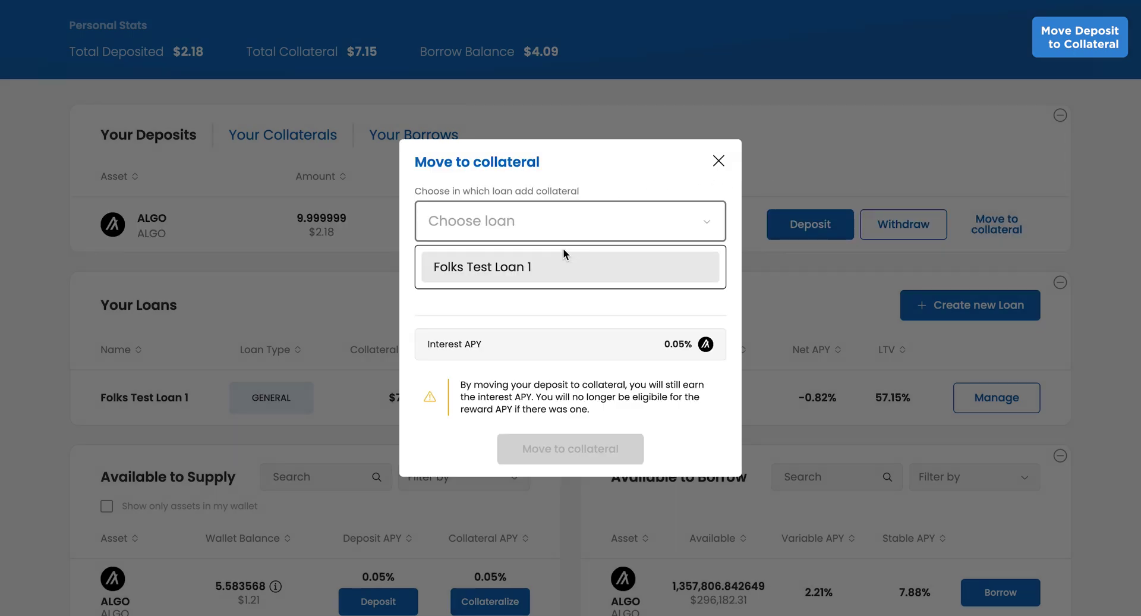
click(541, 263)
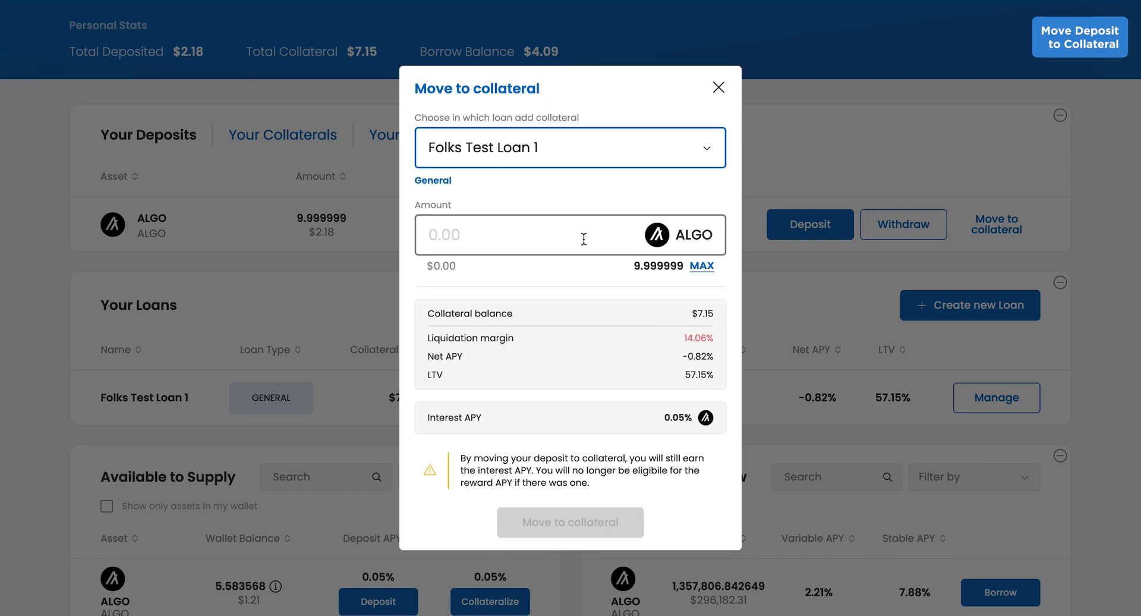
click(700, 265)
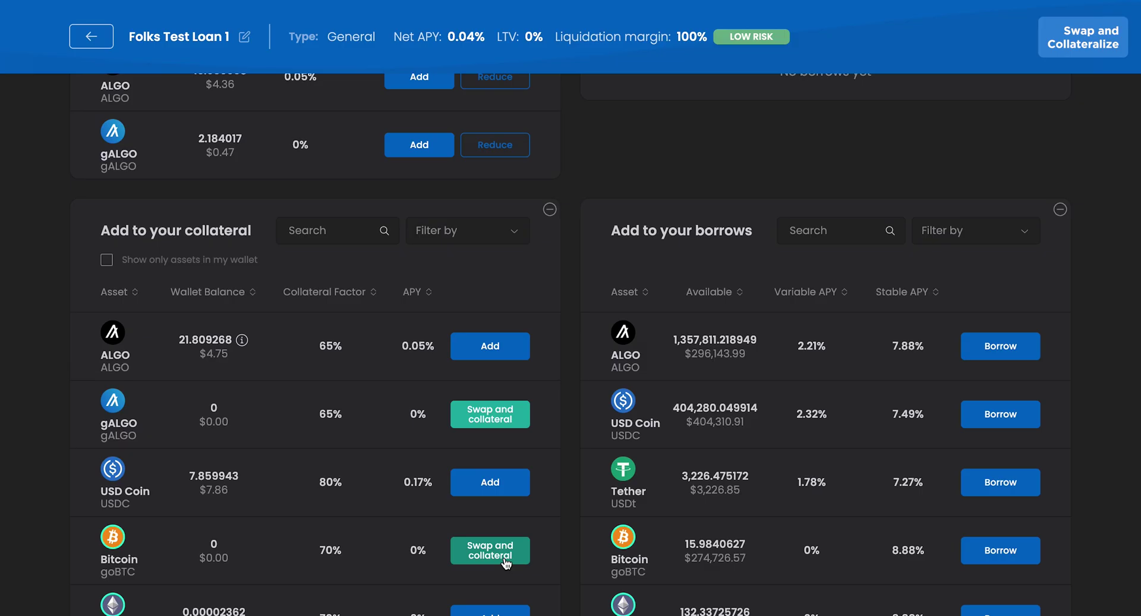
- Swap 10 ALGO into goBTC collateral for Folks Test Loan 1 at 0.5% slippage
click(506, 559)
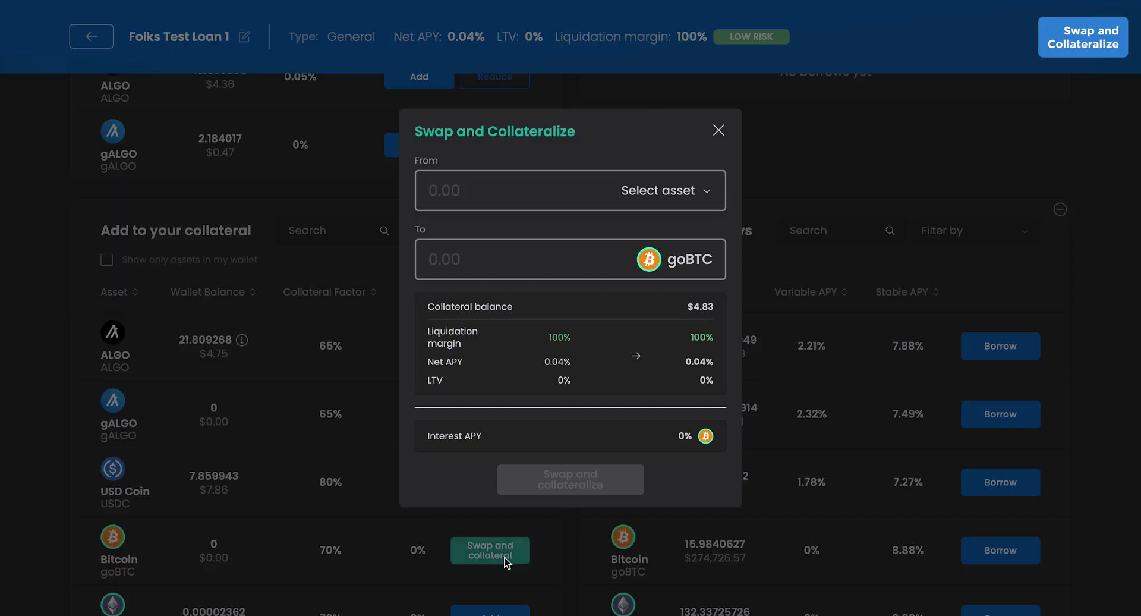
click(660, 199)
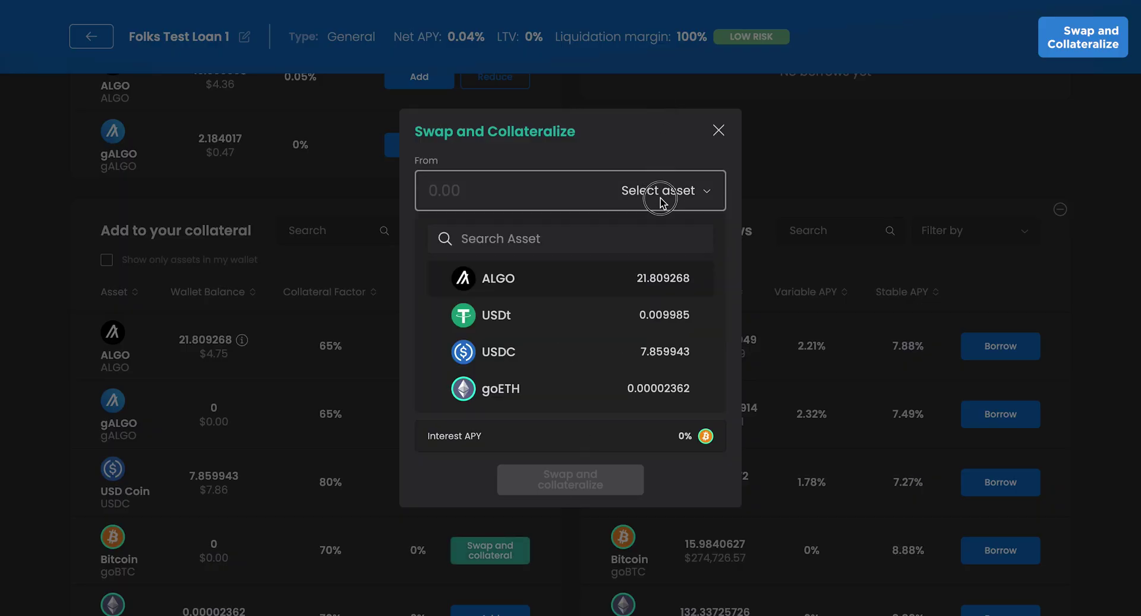
click(604, 277)
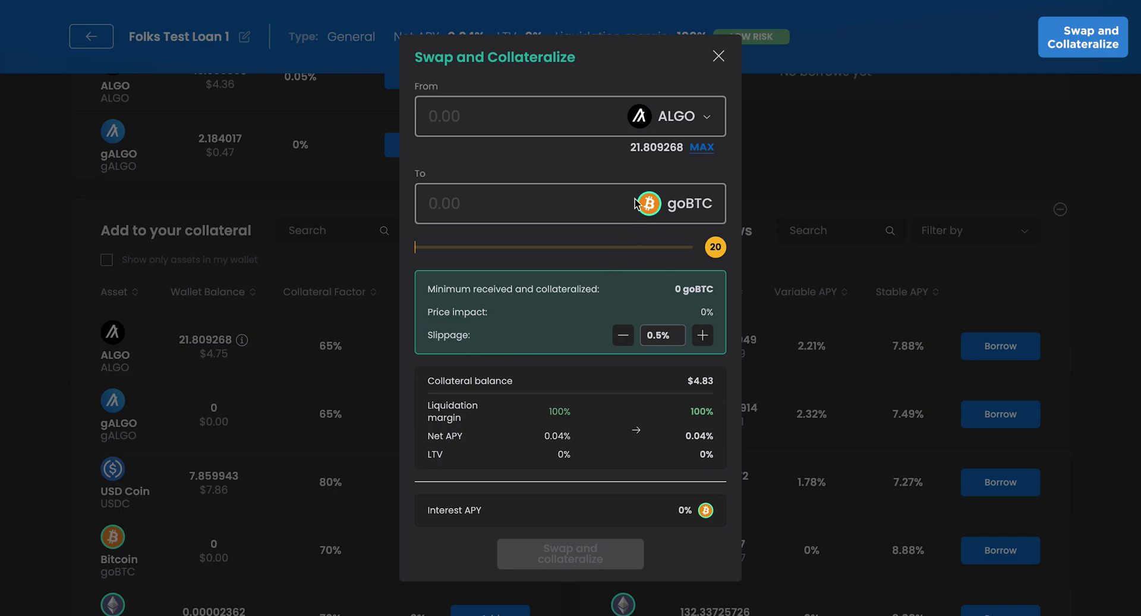
click(492, 113)
text(10)
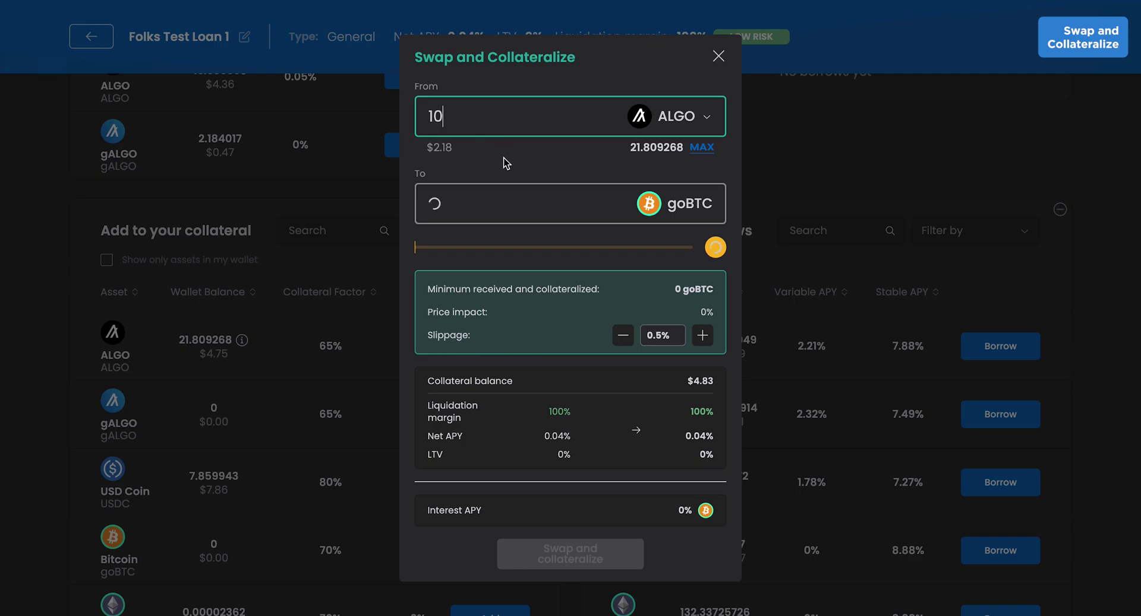
click(622, 346)
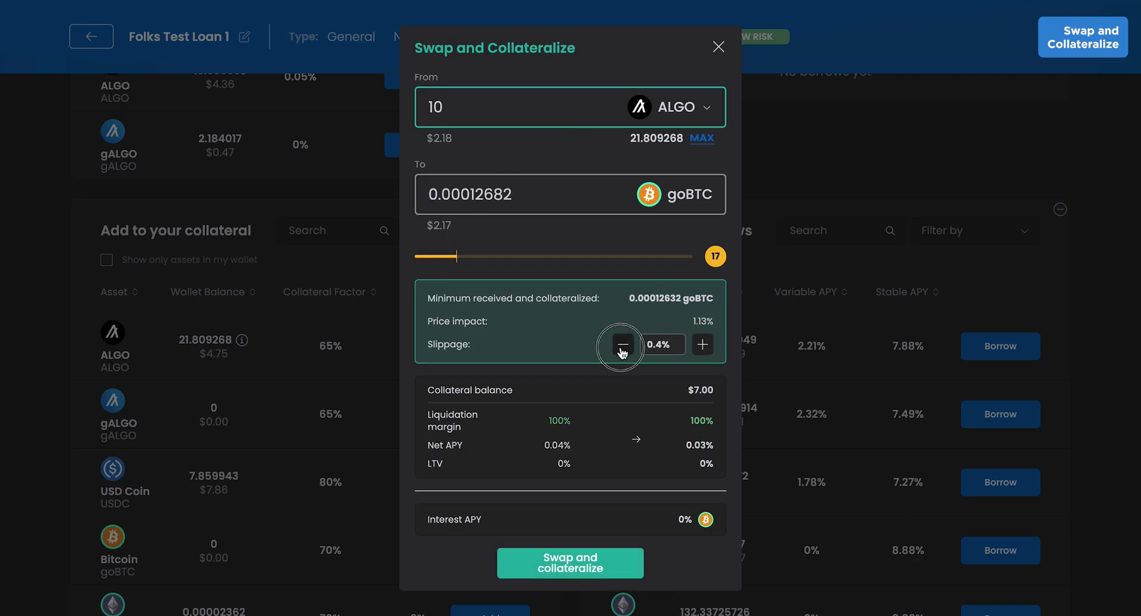
click(705, 352)
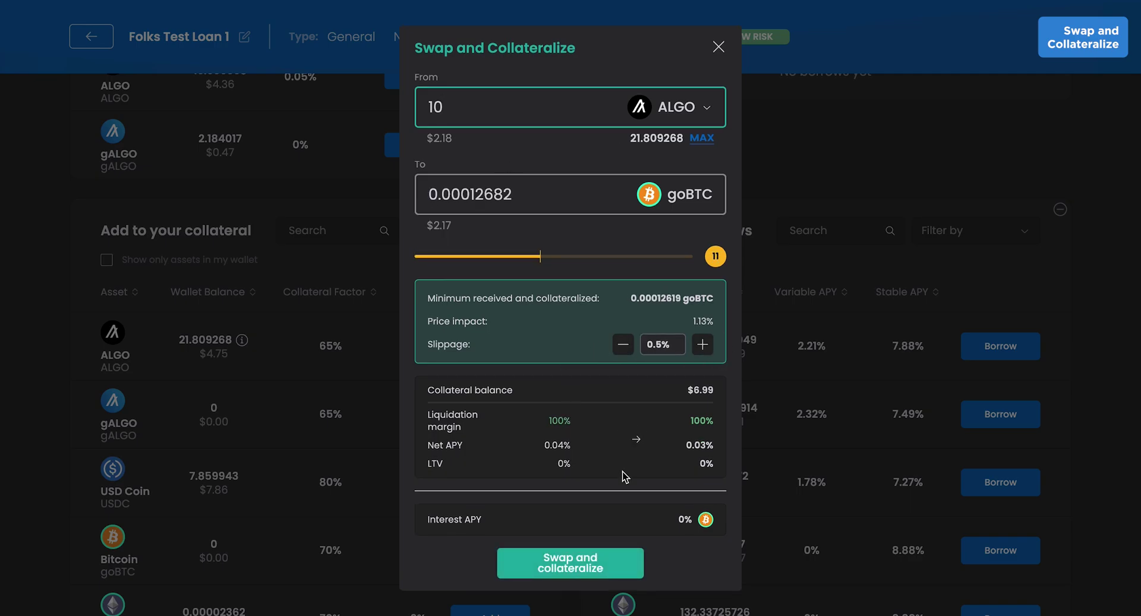
click(604, 556)
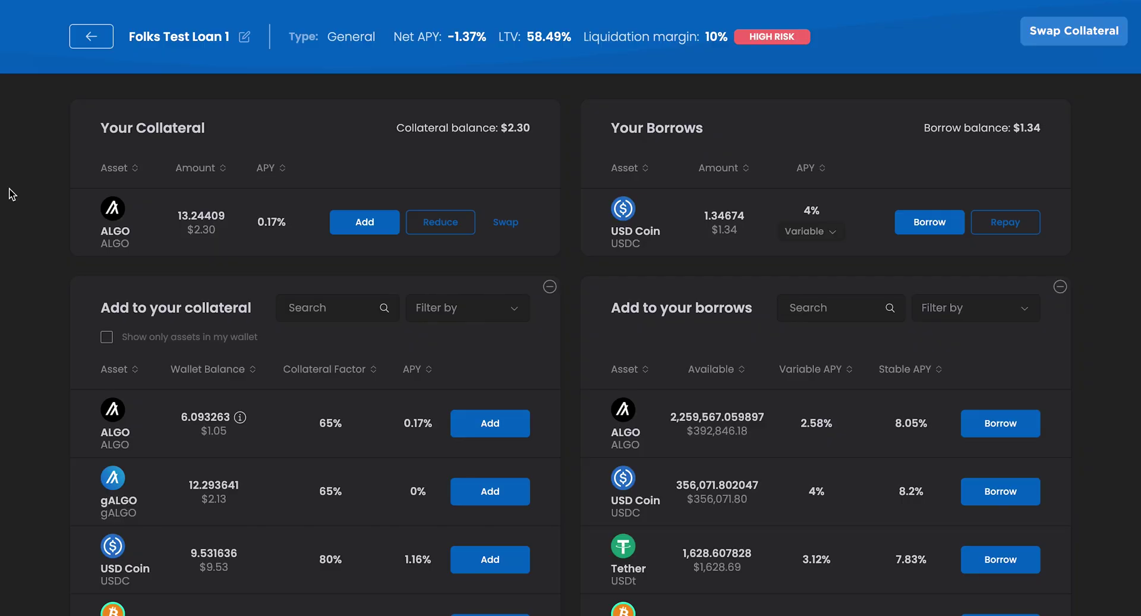
- Swap 8 ALGO of the loan's collateral into USD Coin
click(516, 227)
click(643, 276)
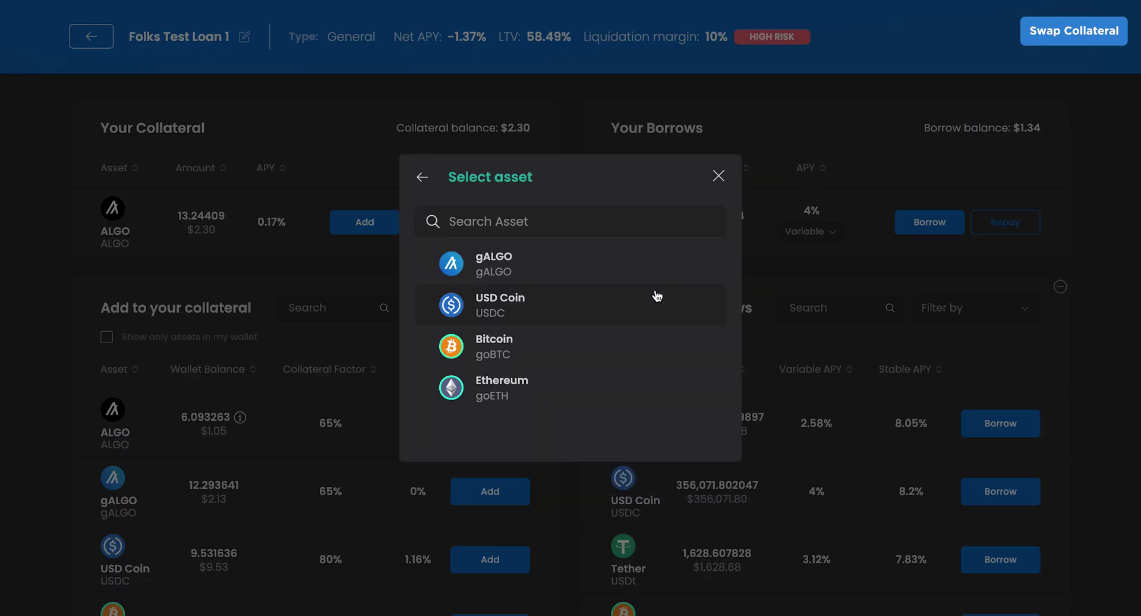
click(643, 305)
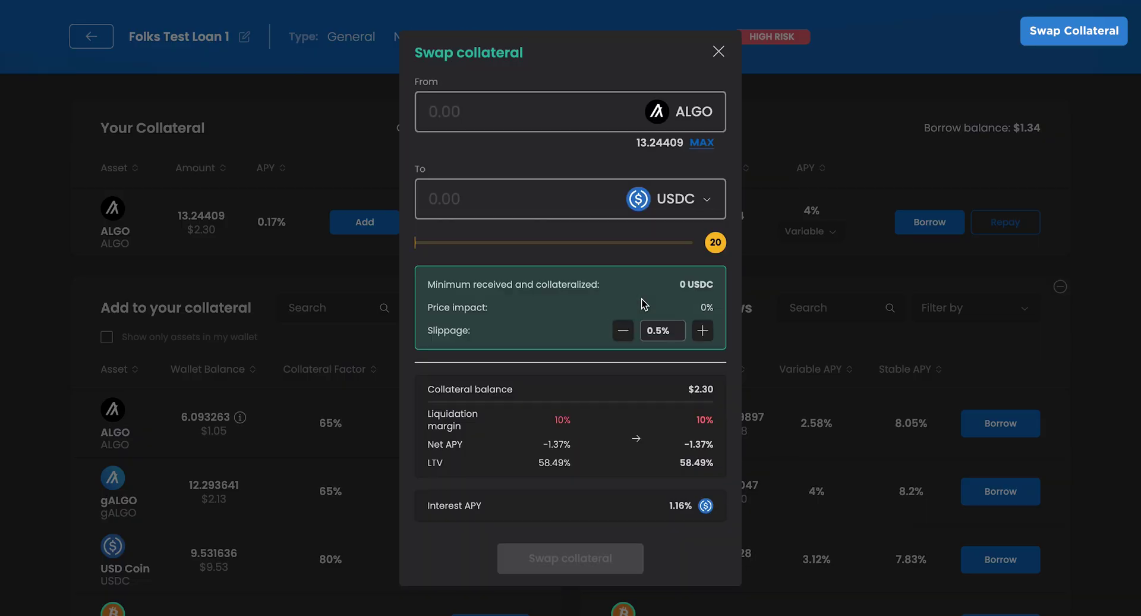
click(571, 111)
text(8)
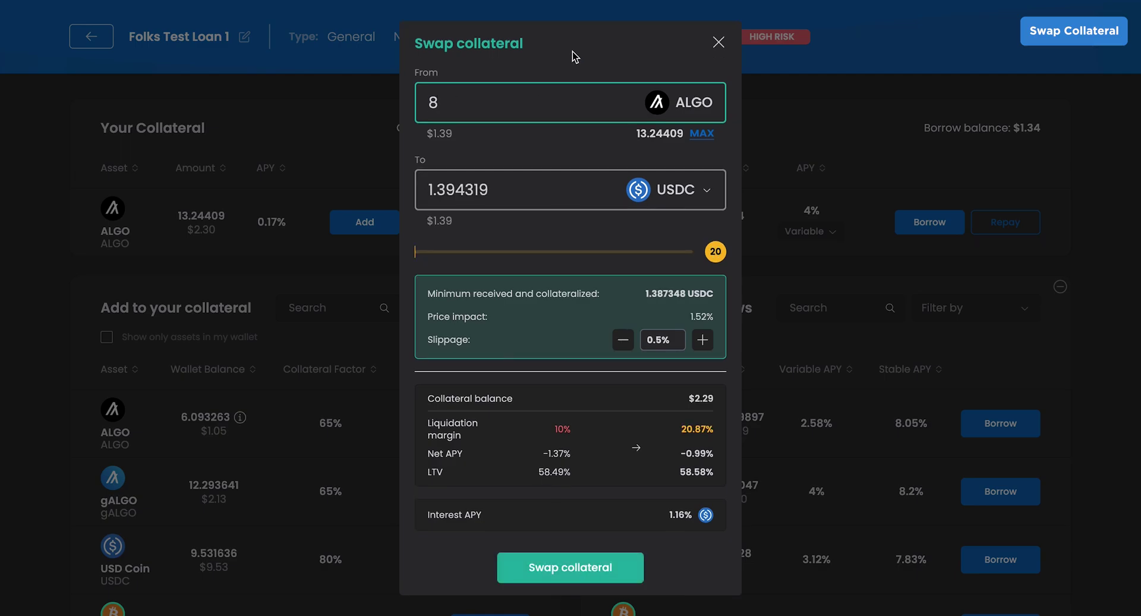
click(616, 566)
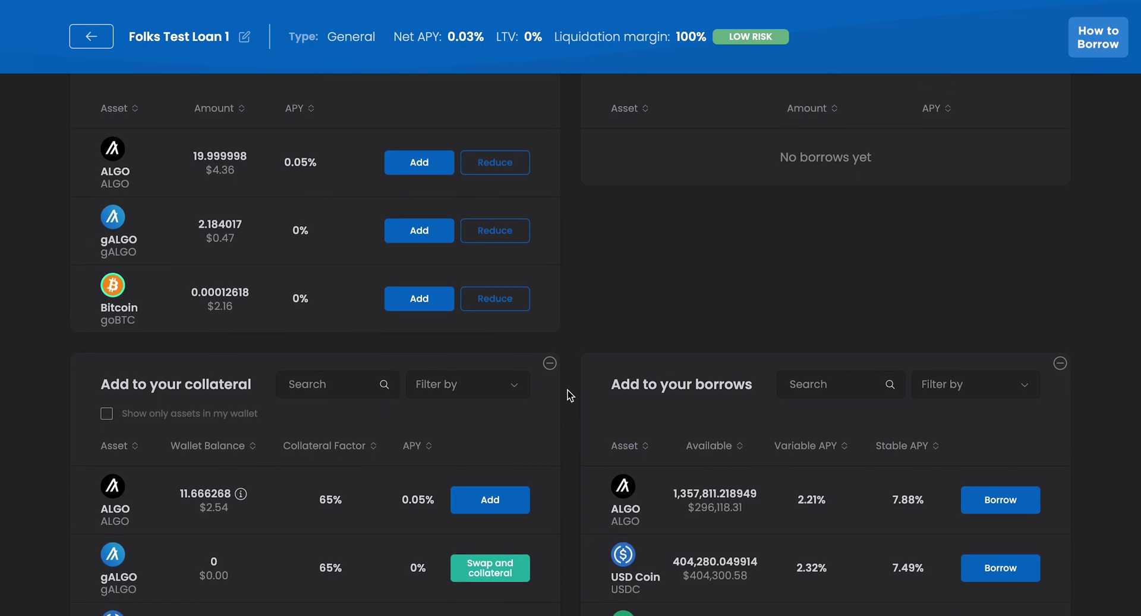
scroll(568, 390, up, 2)
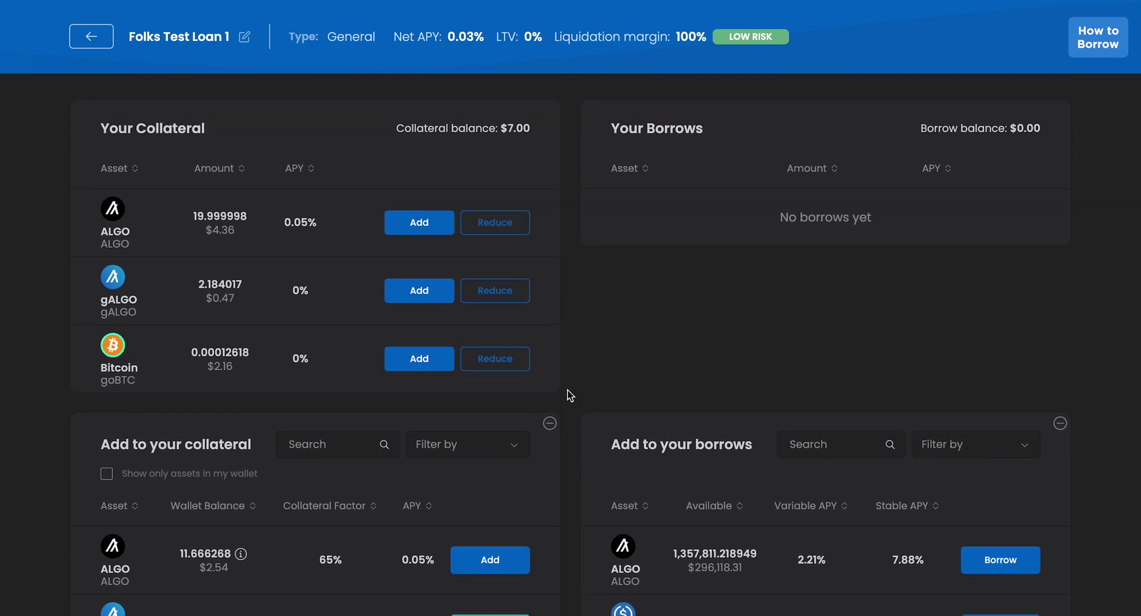
- Borrow 3 USDC against Folks Test Loan 1 at the variable interest rate
scroll(1057, 431, down, 3)
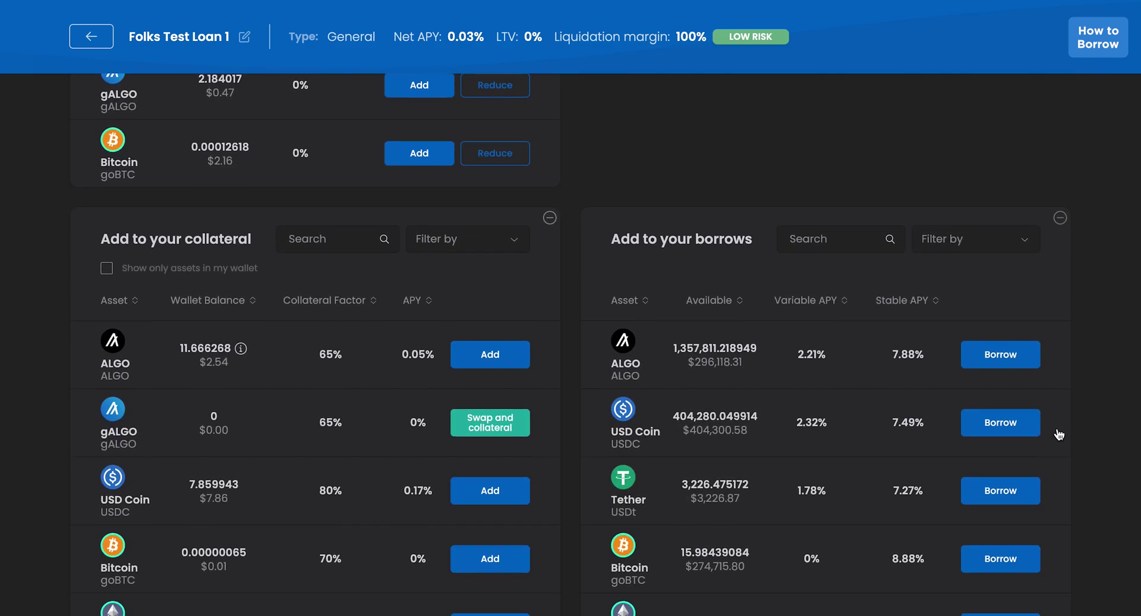
click(1002, 423)
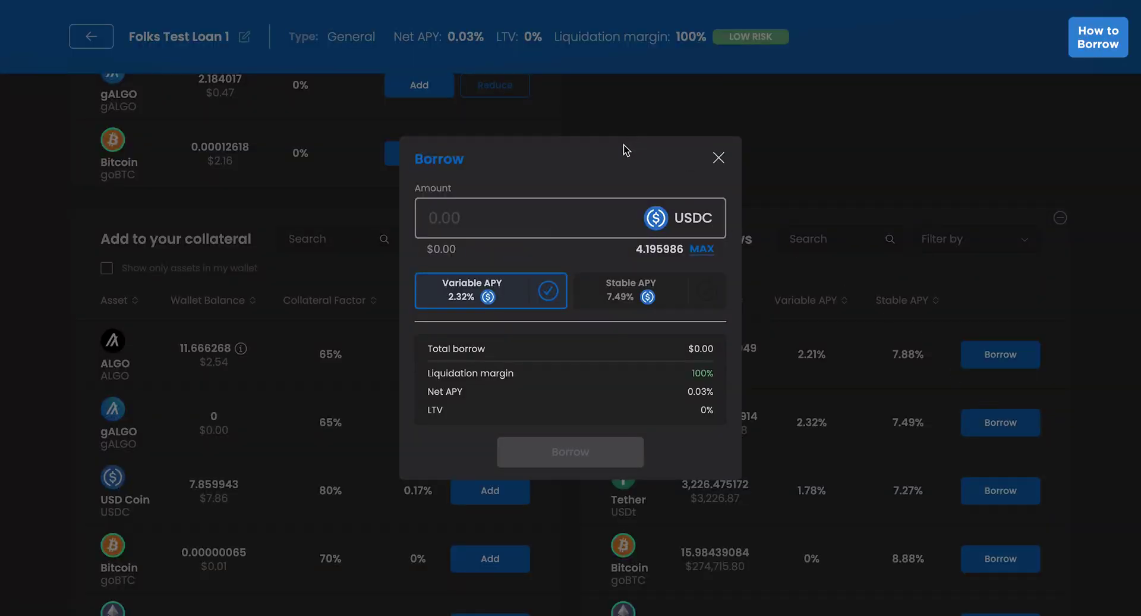
click(671, 301)
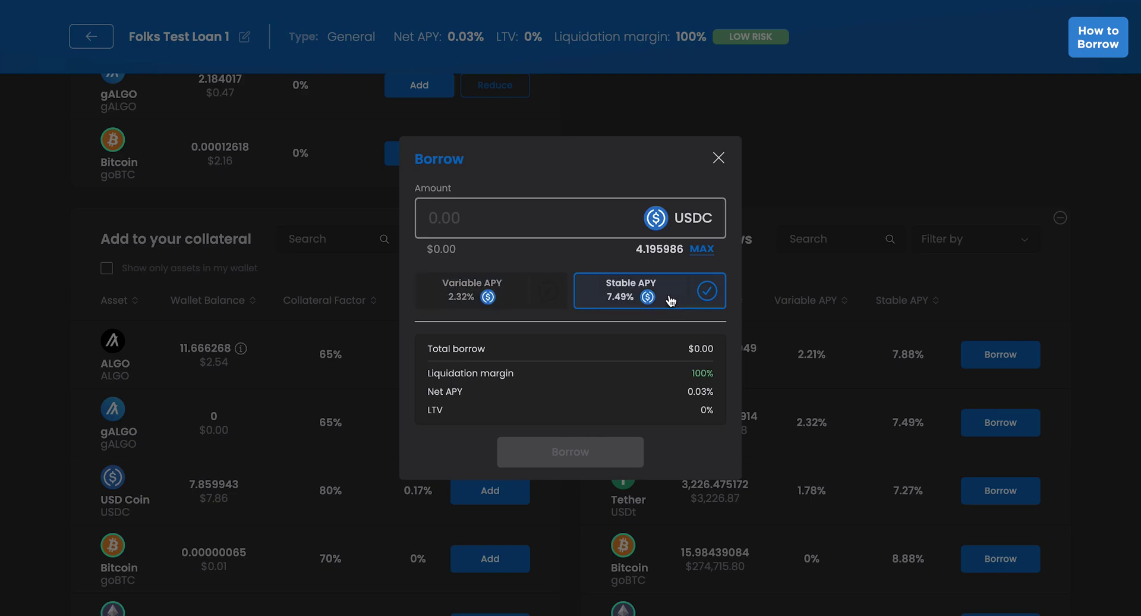
click(538, 293)
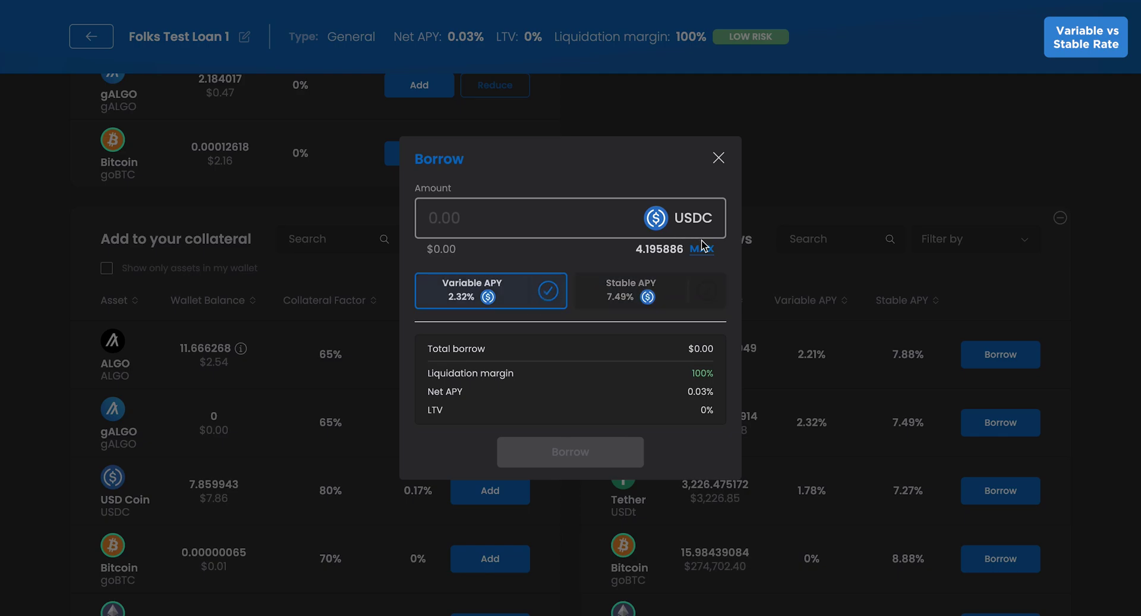
click(580, 226)
text(3)
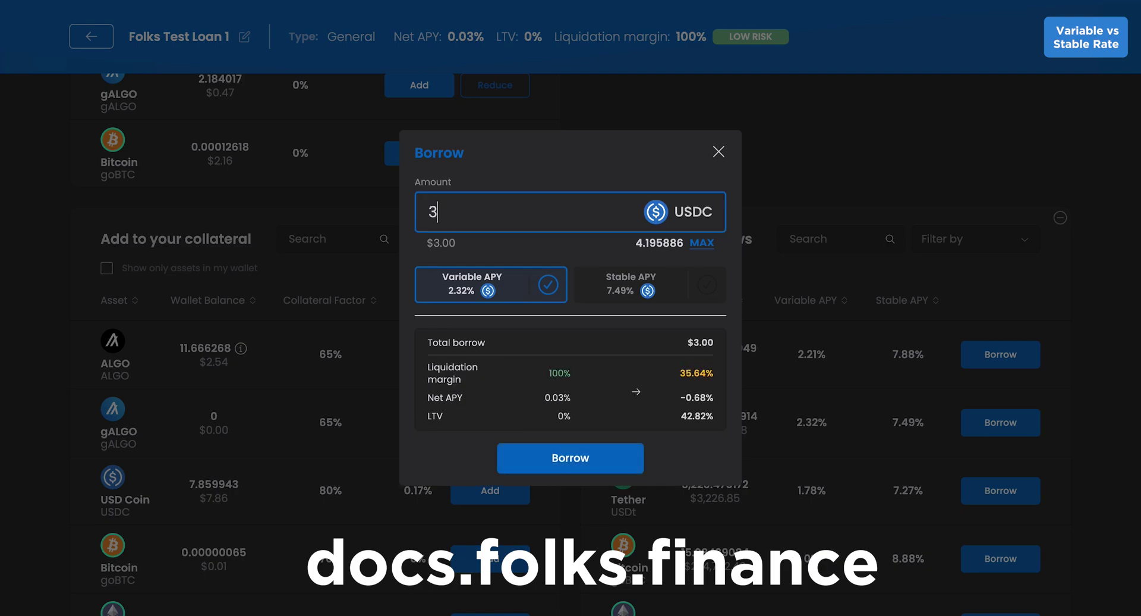
click(571, 457)
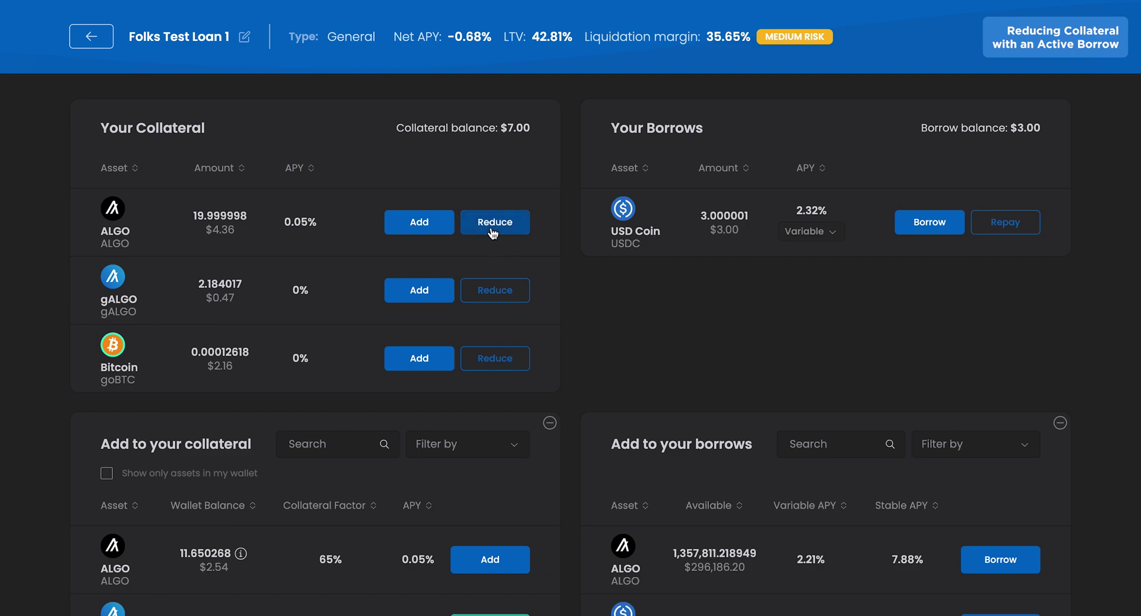
- Withdraw the maximum 9.3763 ALGO of collateral and dismiss the success message
click(493, 223)
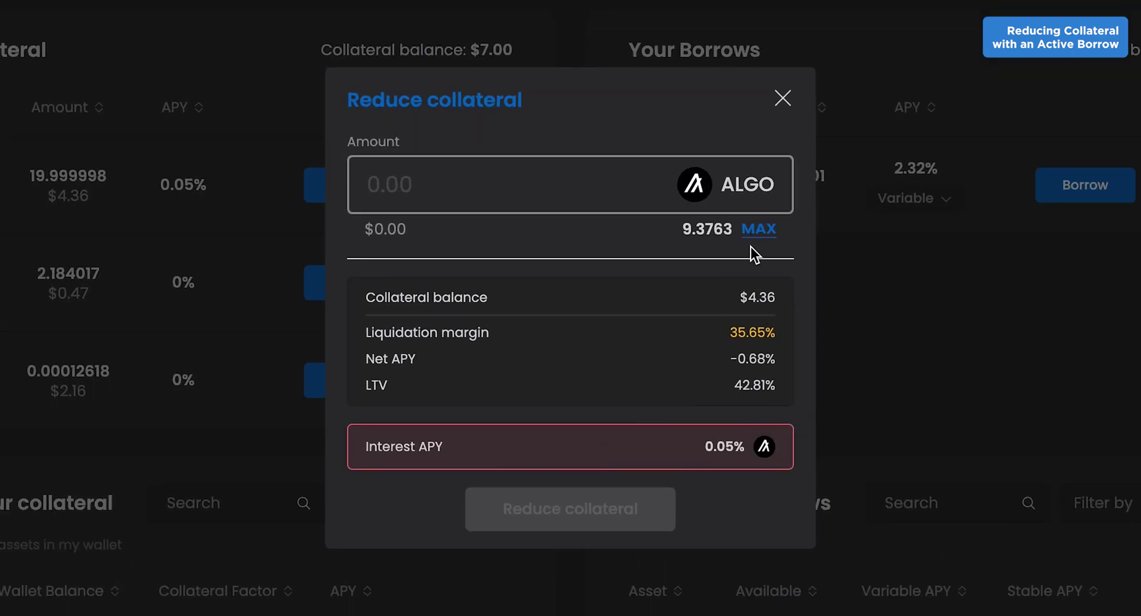
click(755, 229)
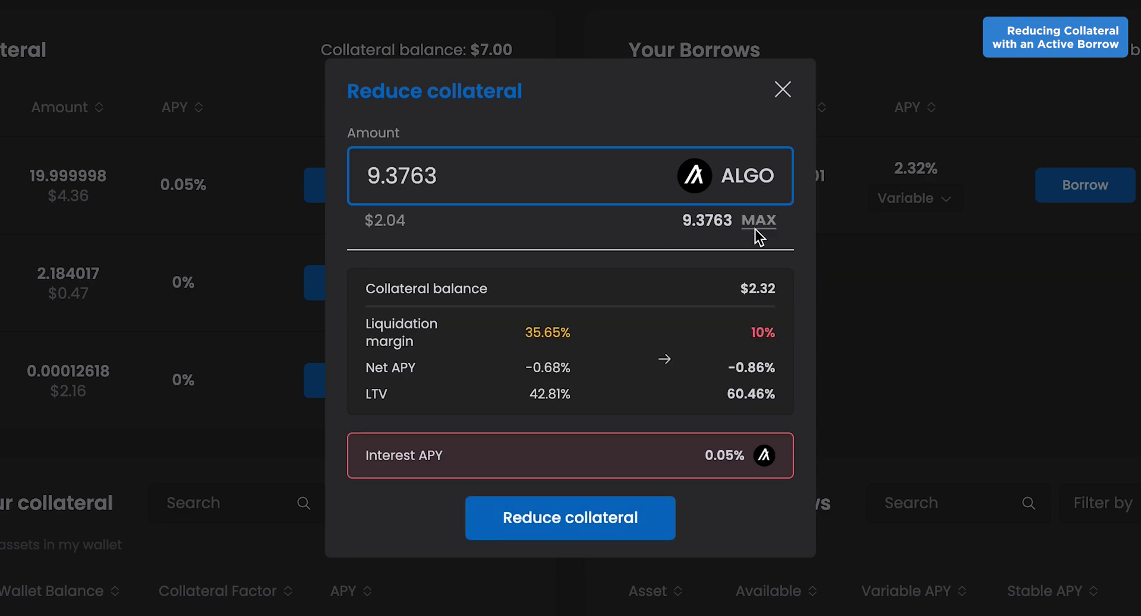
click(634, 530)
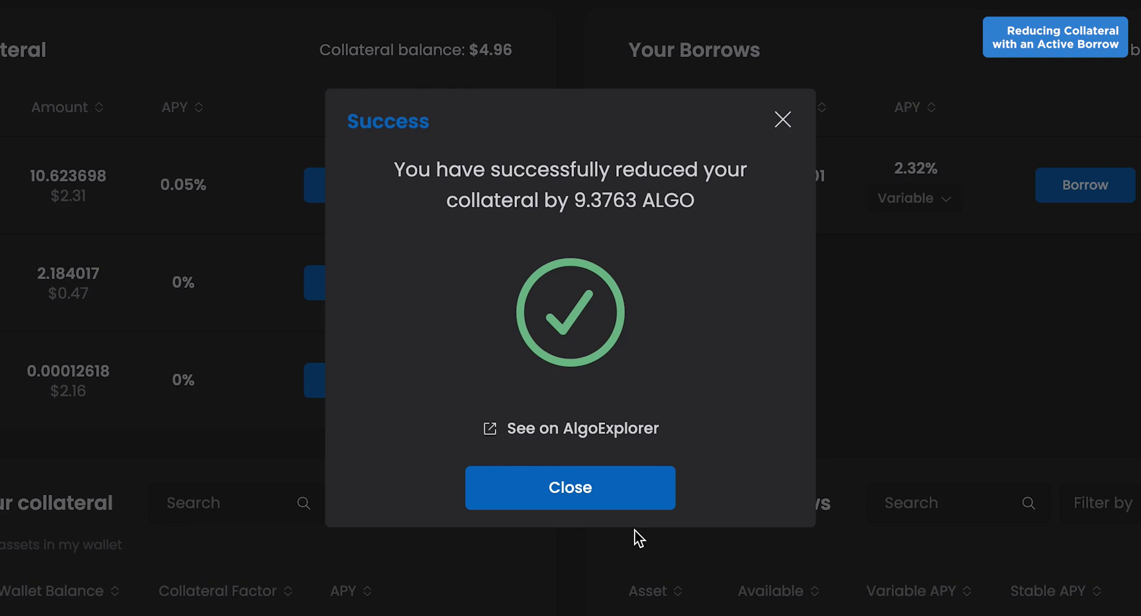
click(624, 493)
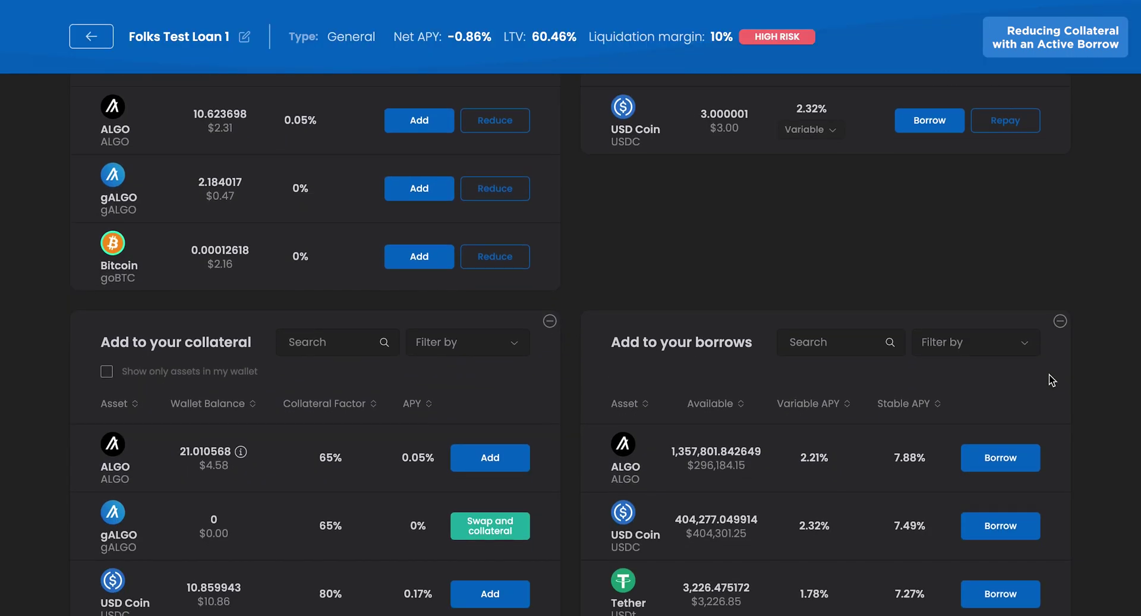
scroll(1051, 379, down, 2)
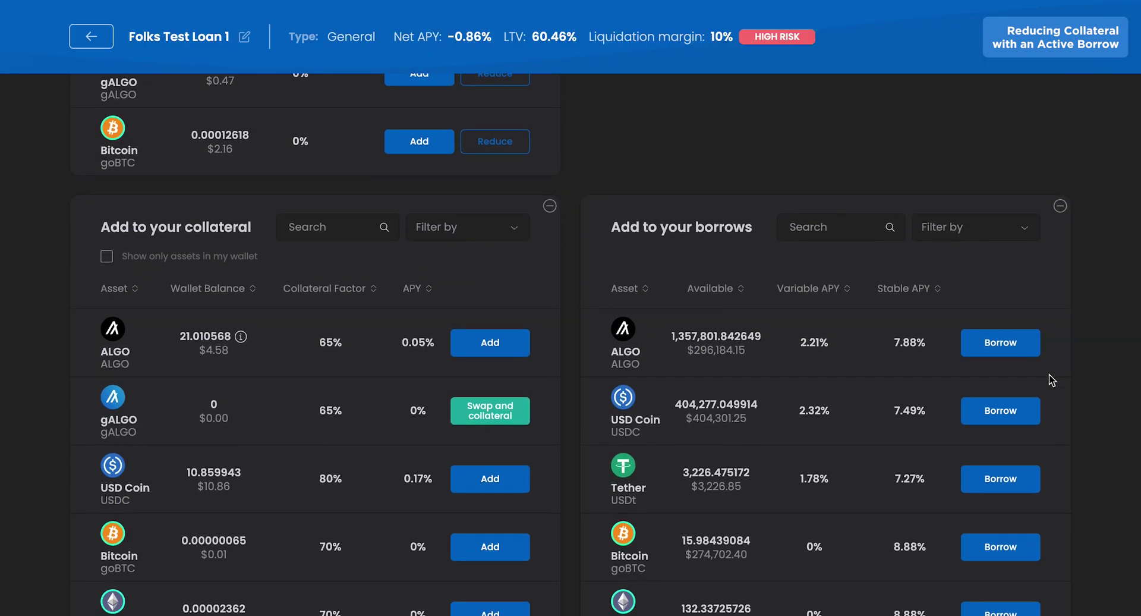
- Swap 10 ALGO into 10.059046 gALGO collateral for Folks Test Loan 1
click(1001, 346)
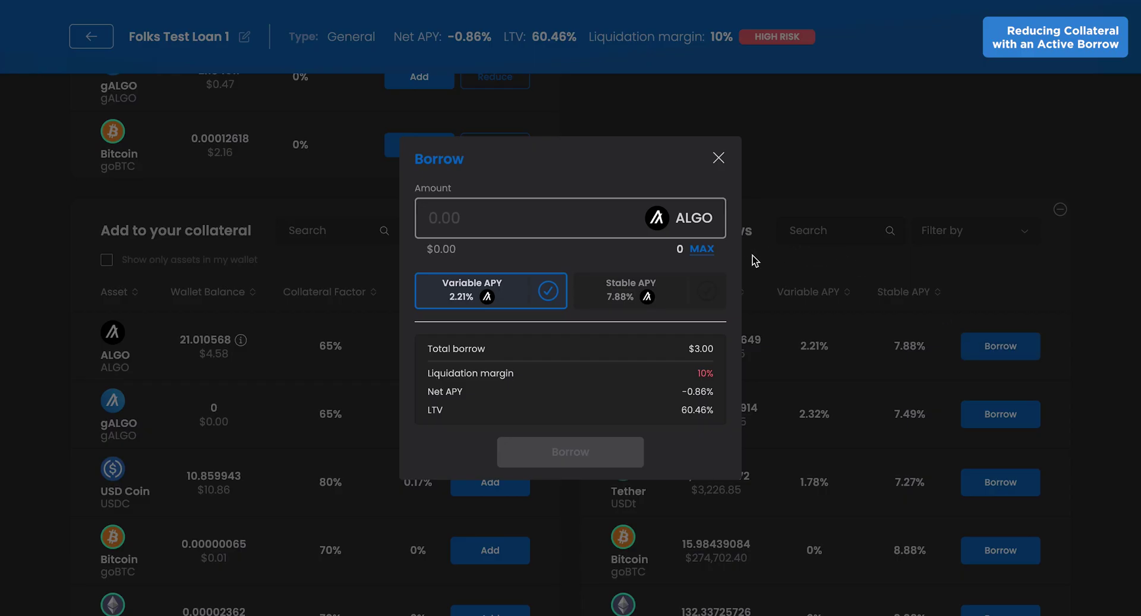
click(703, 249)
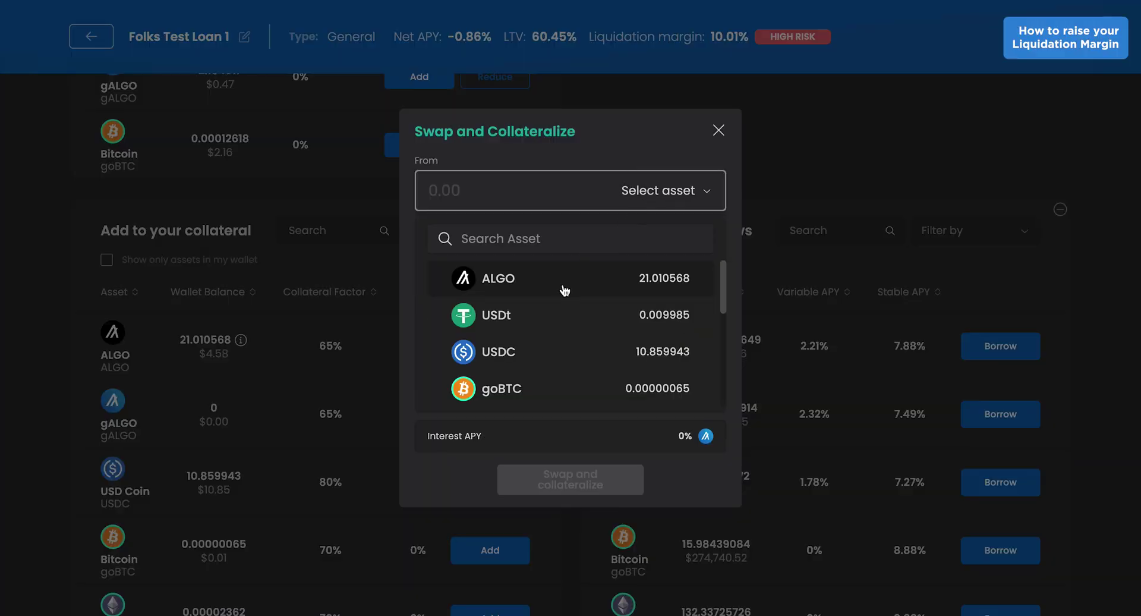
click(562, 277)
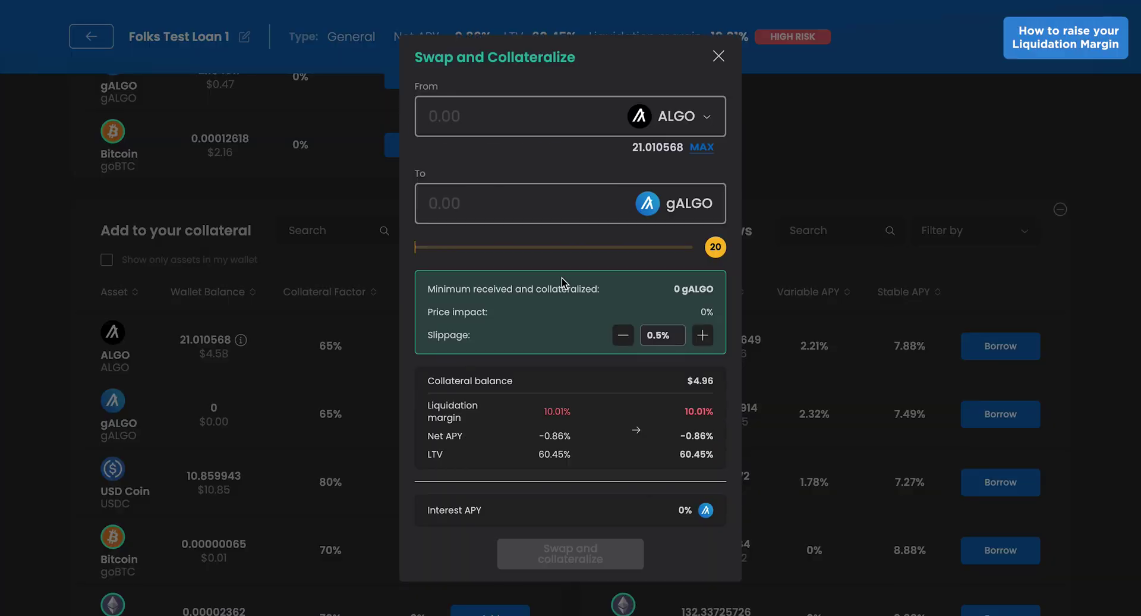
click(522, 207)
click(485, 115)
text(10)
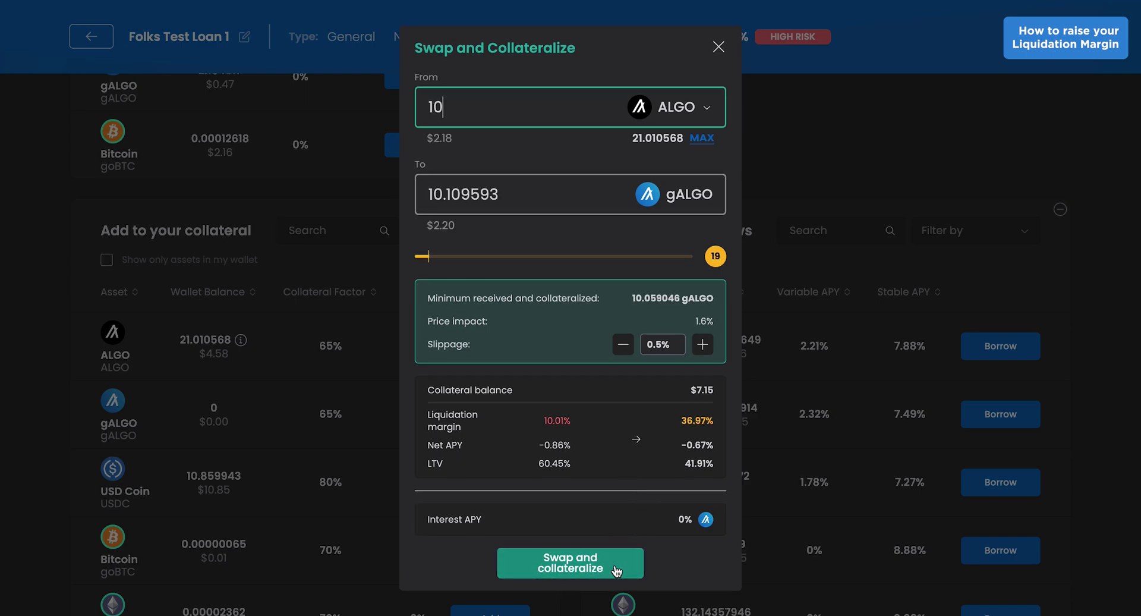
click(616, 568)
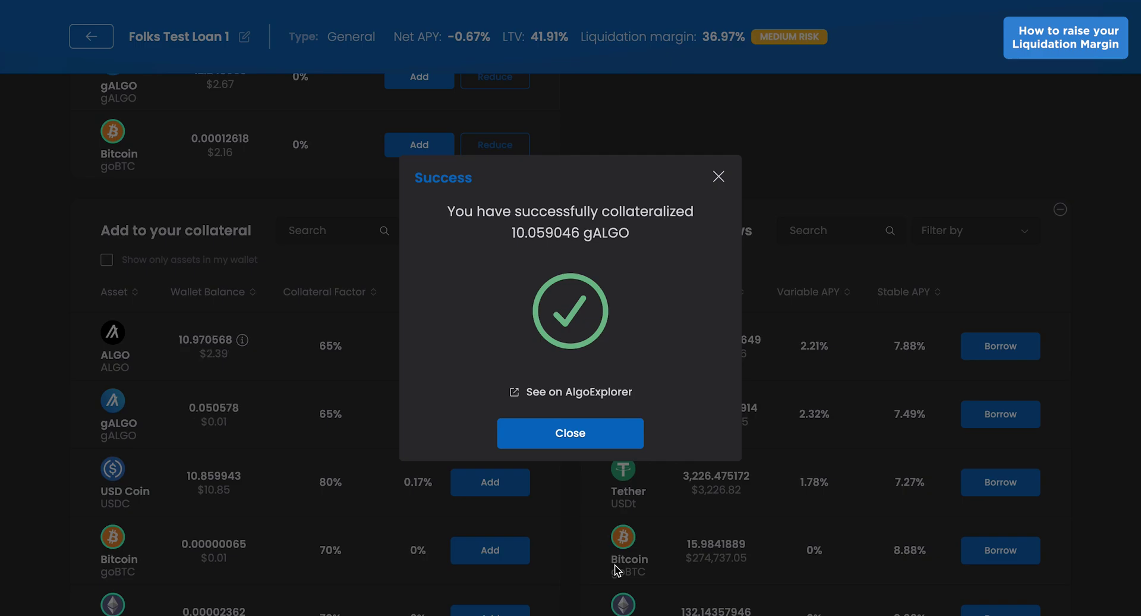
- Borrow 5 ALGO on Folks Test Loan 1 at a stable rate
click(613, 440)
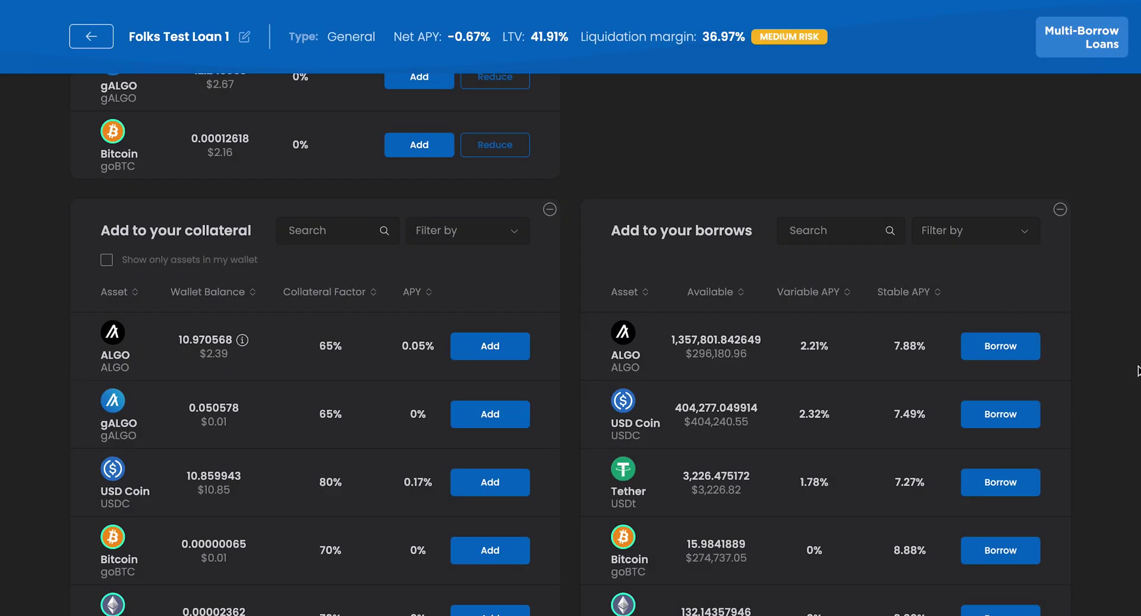
scroll(1138, 370, up, 4)
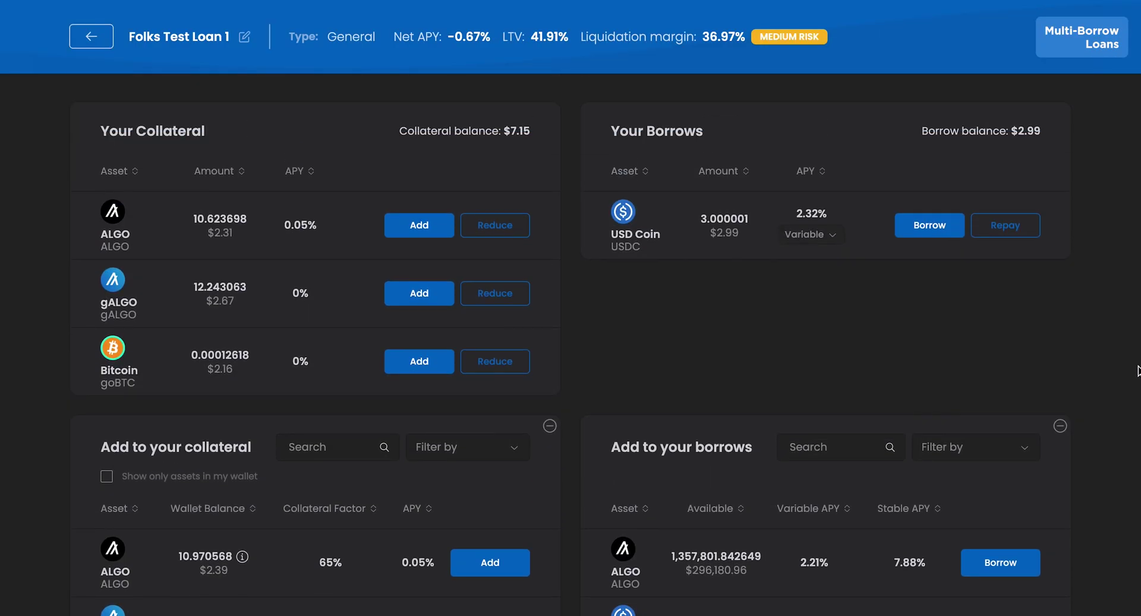
click(1030, 569)
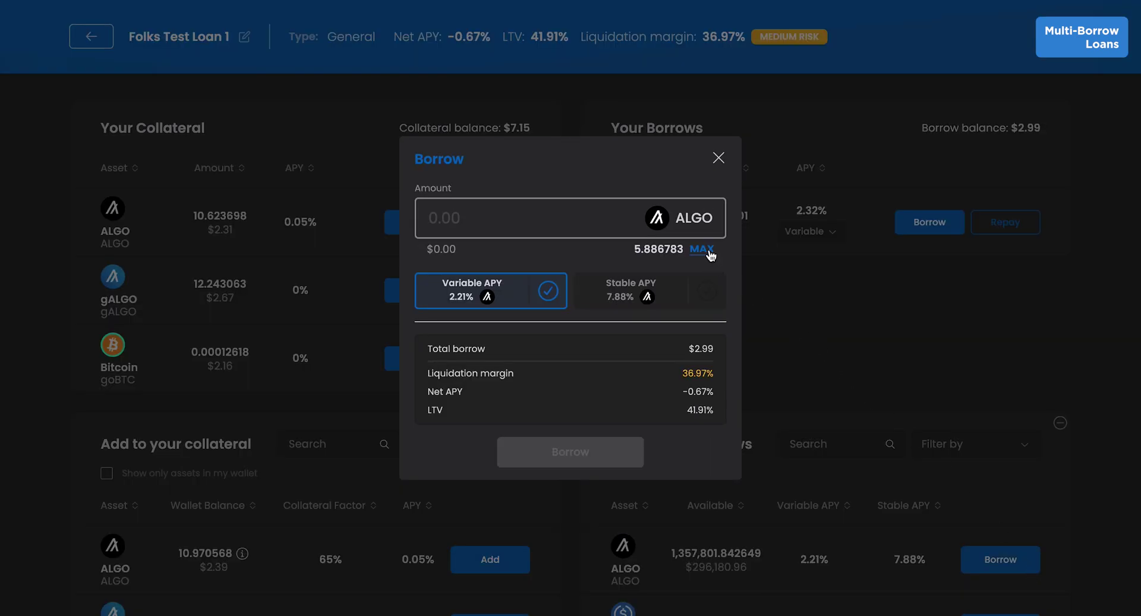
click(662, 298)
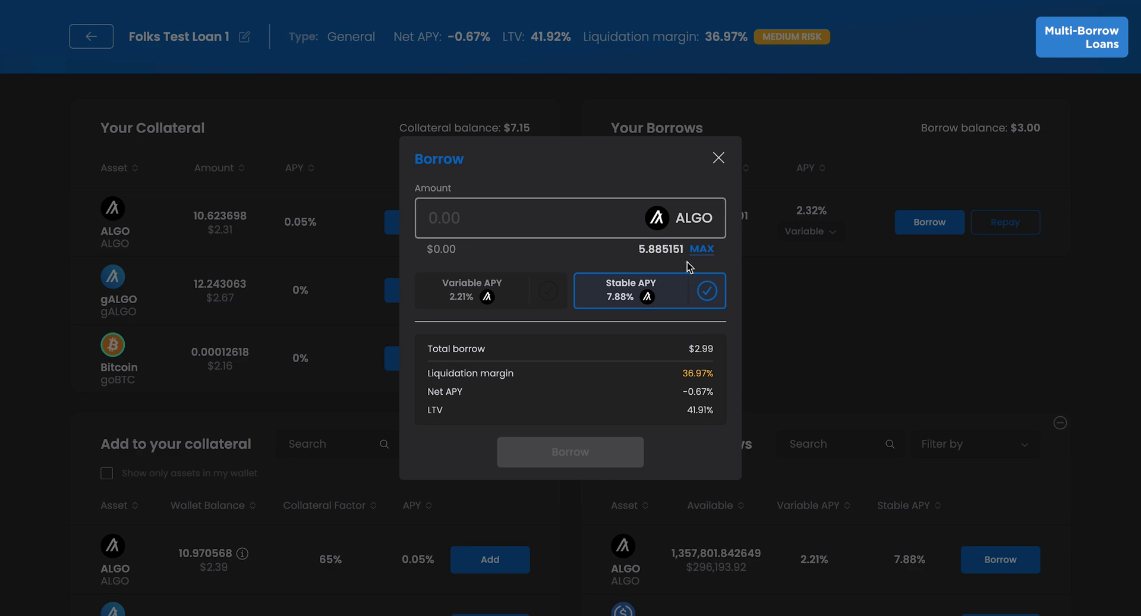
click(702, 249)
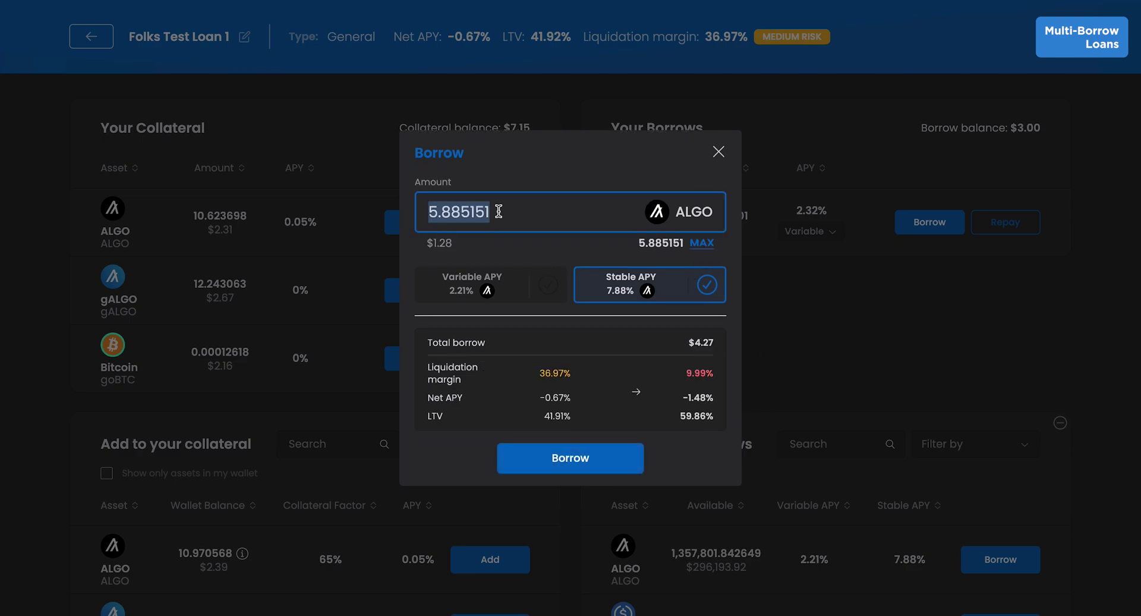
text(5)
click(566, 460)
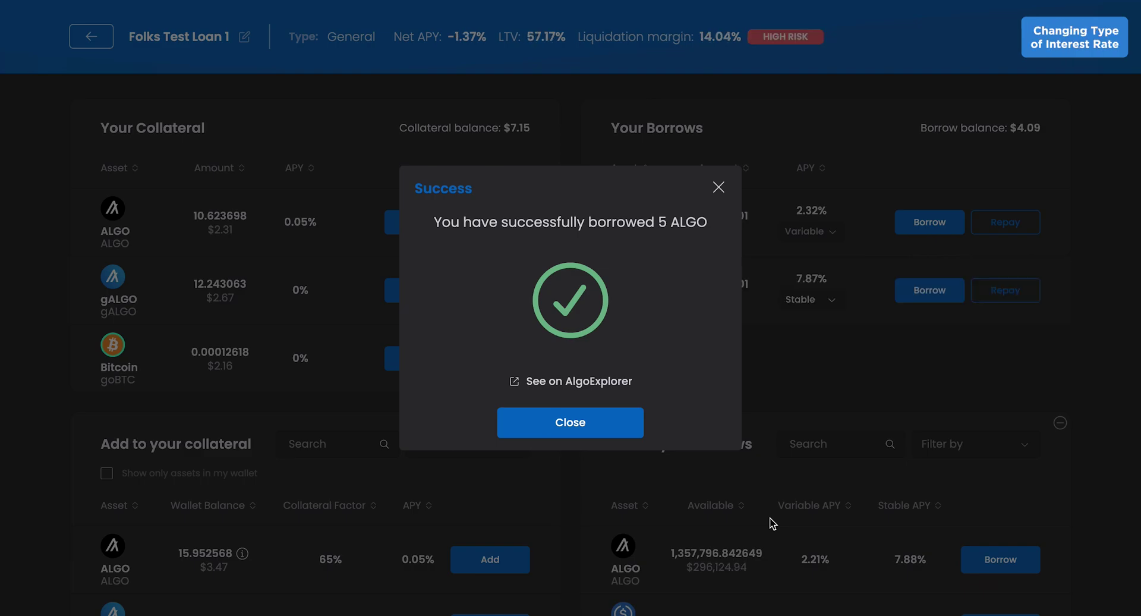
- Switch the ALGO borrow's rate type from stable to variable
click(566, 423)
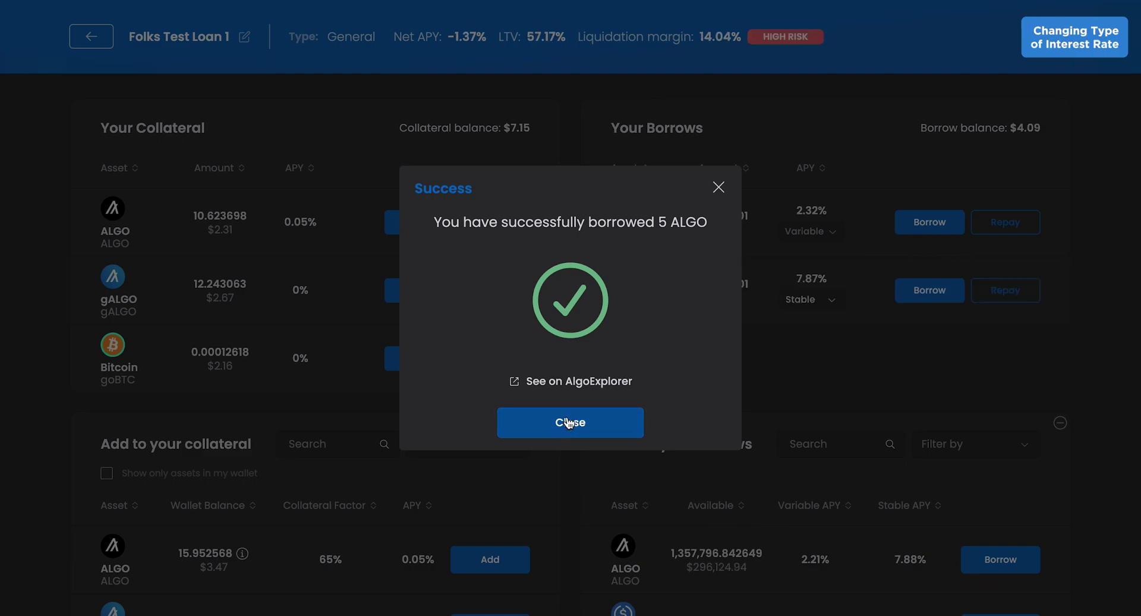
click(823, 301)
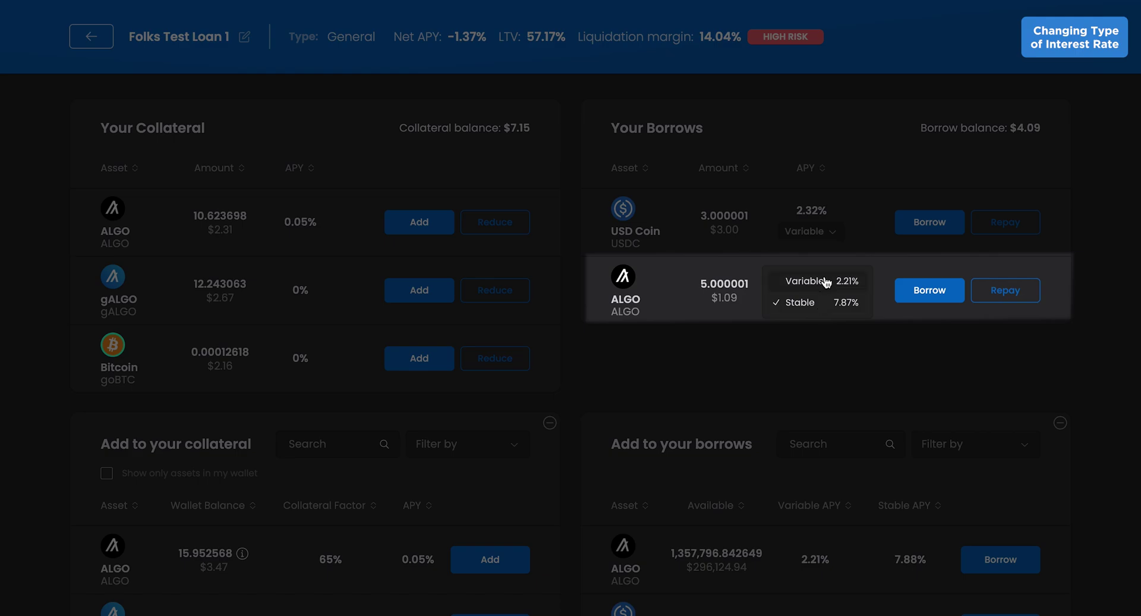
click(826, 284)
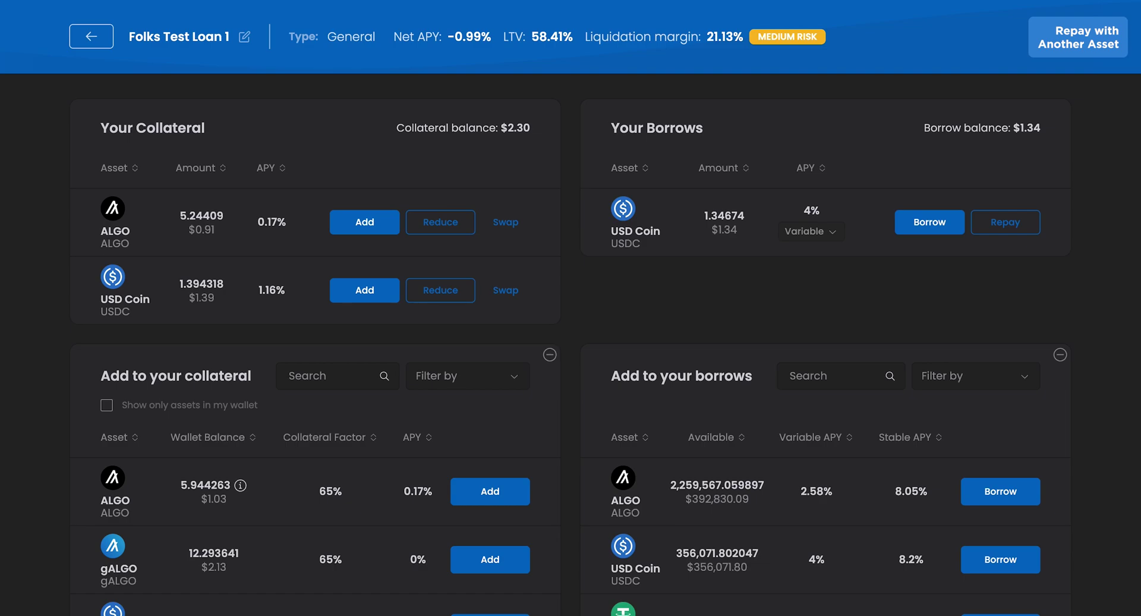
- Repay the full 1.34674 USDC borrow using 7.737214 gALGO instead of USDC
click(1031, 223)
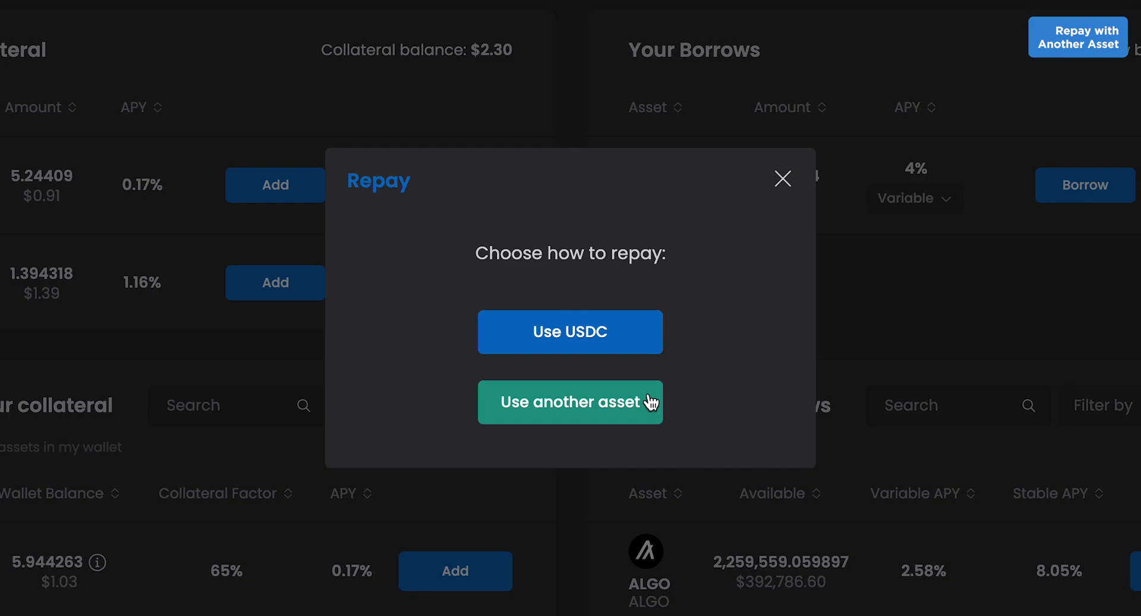
click(651, 403)
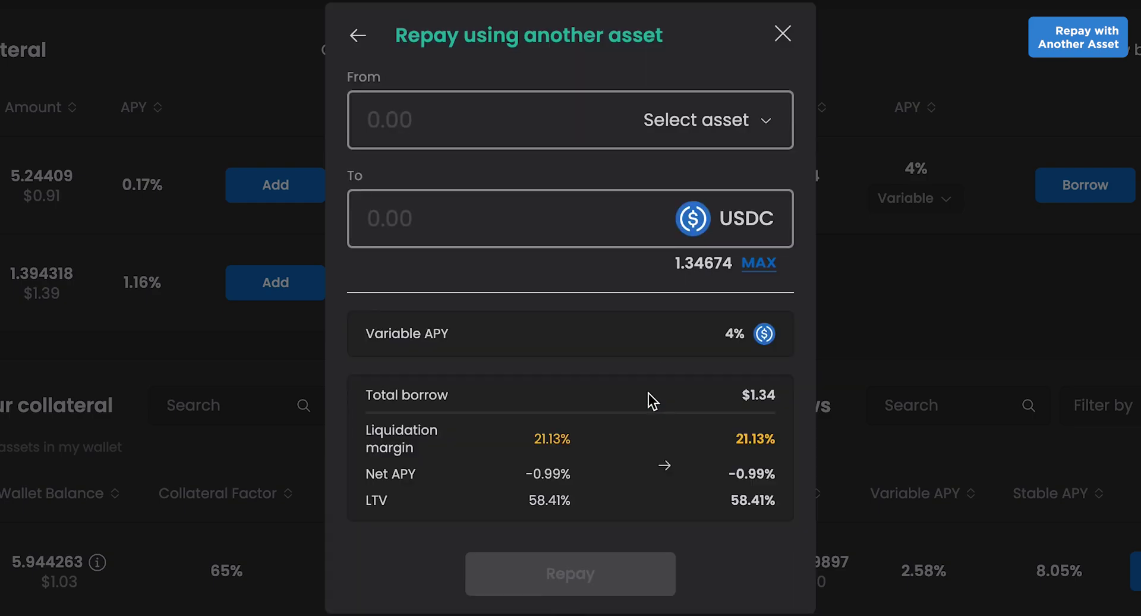
click(710, 135)
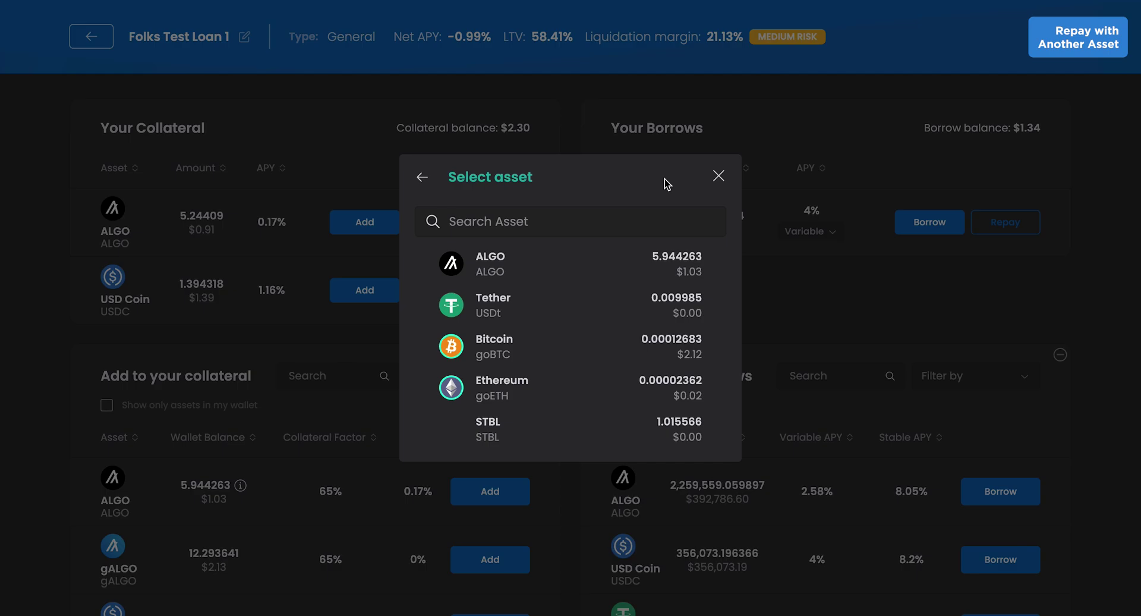
scroll(612, 342, down, 3)
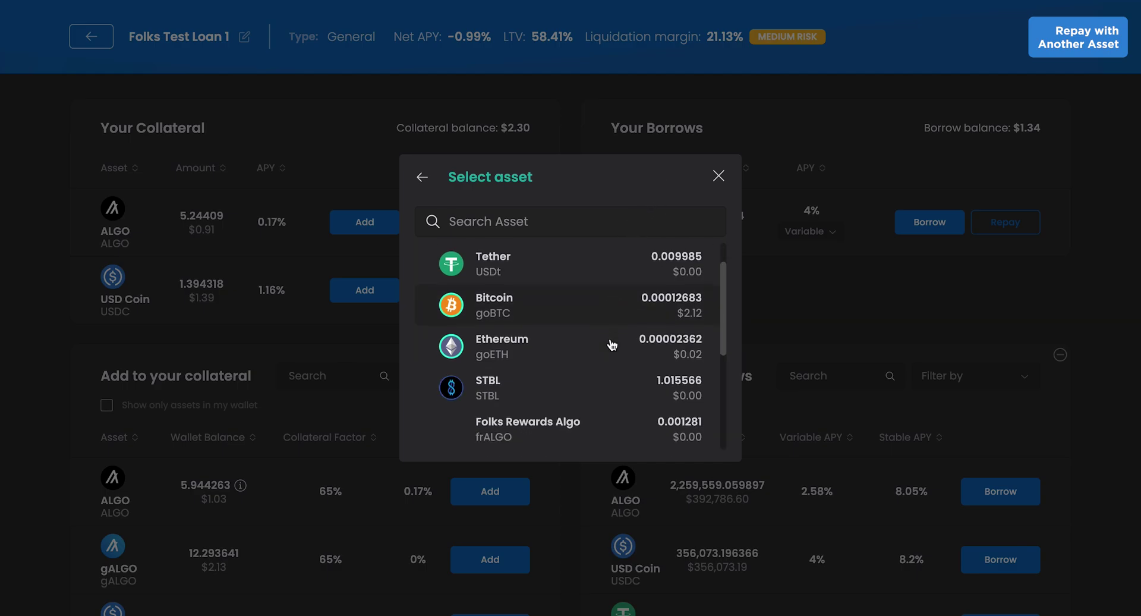
scroll(612, 344, down, 3)
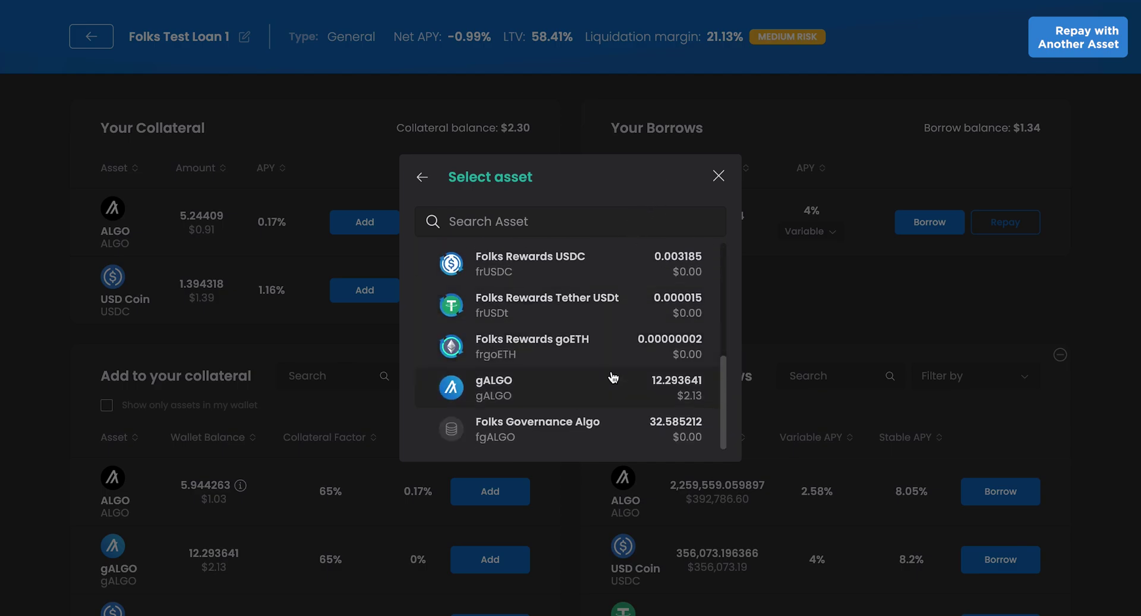
click(614, 377)
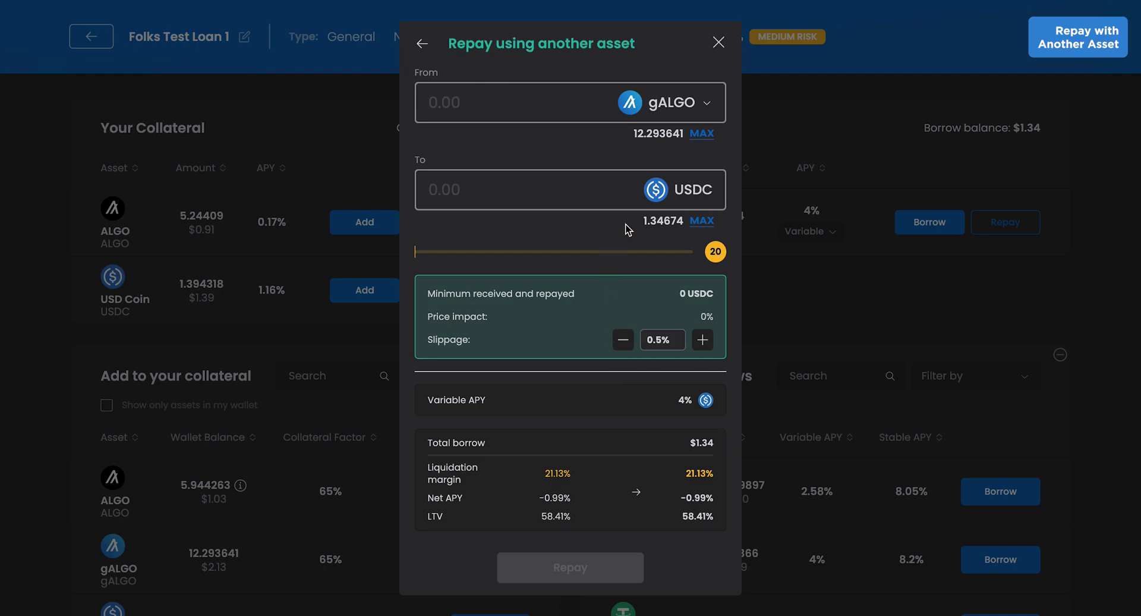
click(696, 225)
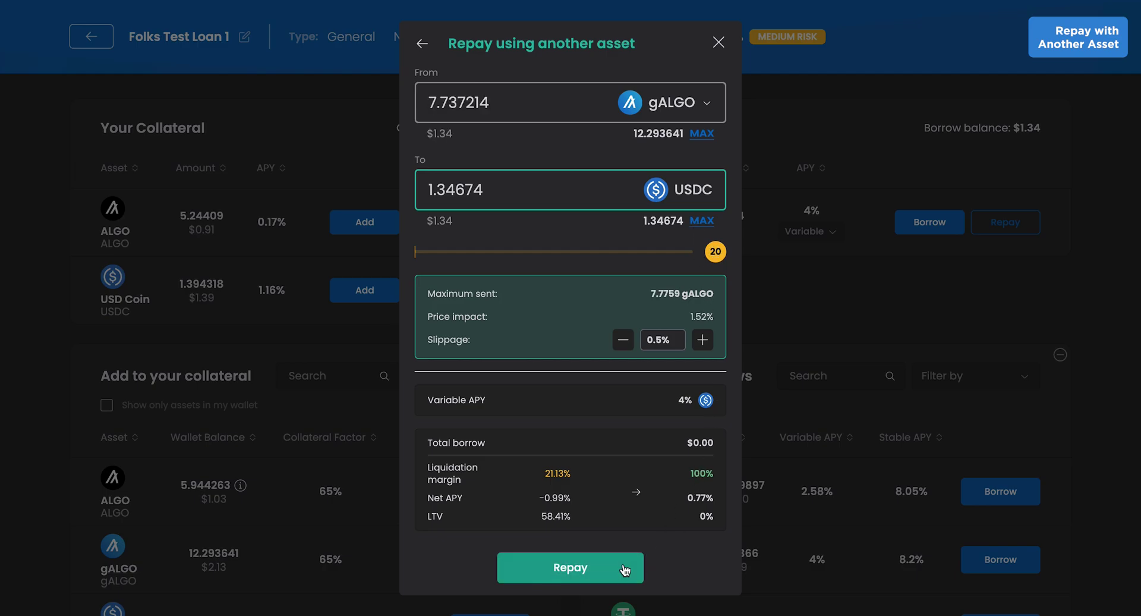
click(618, 569)
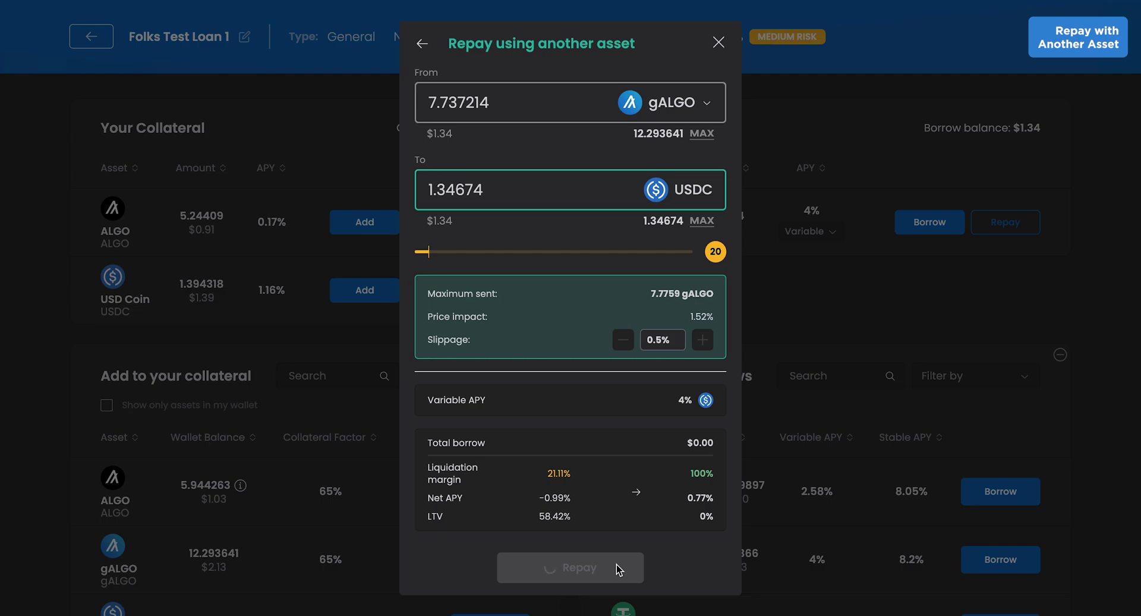
- Withdraw the full ALGO and gALGO collateral from the loan using MAX
click(566, 412)
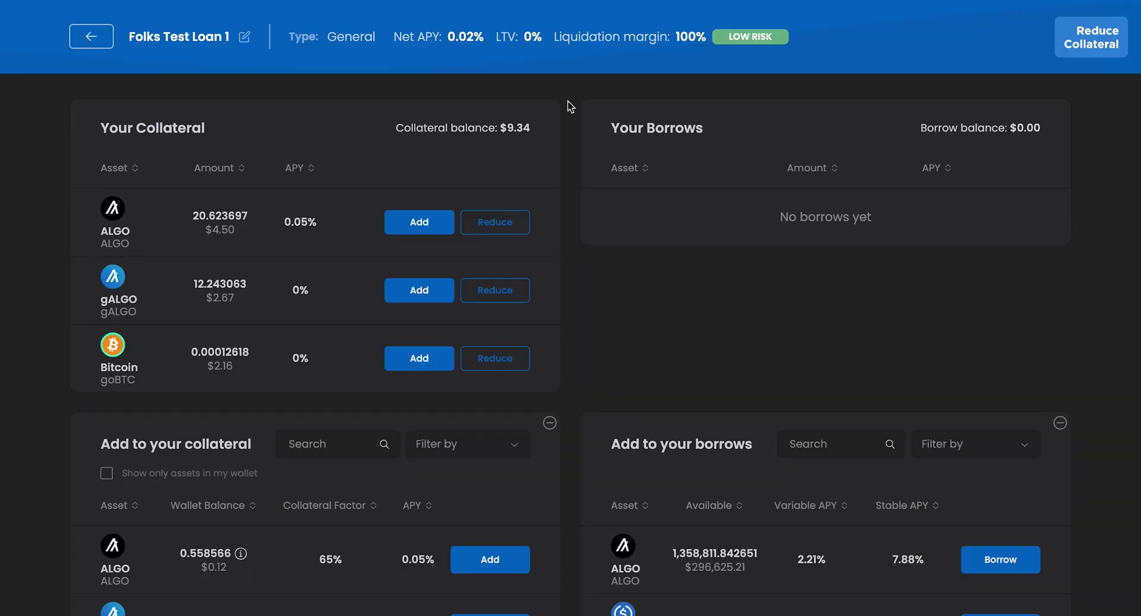
click(495, 222)
click(702, 246)
click(599, 453)
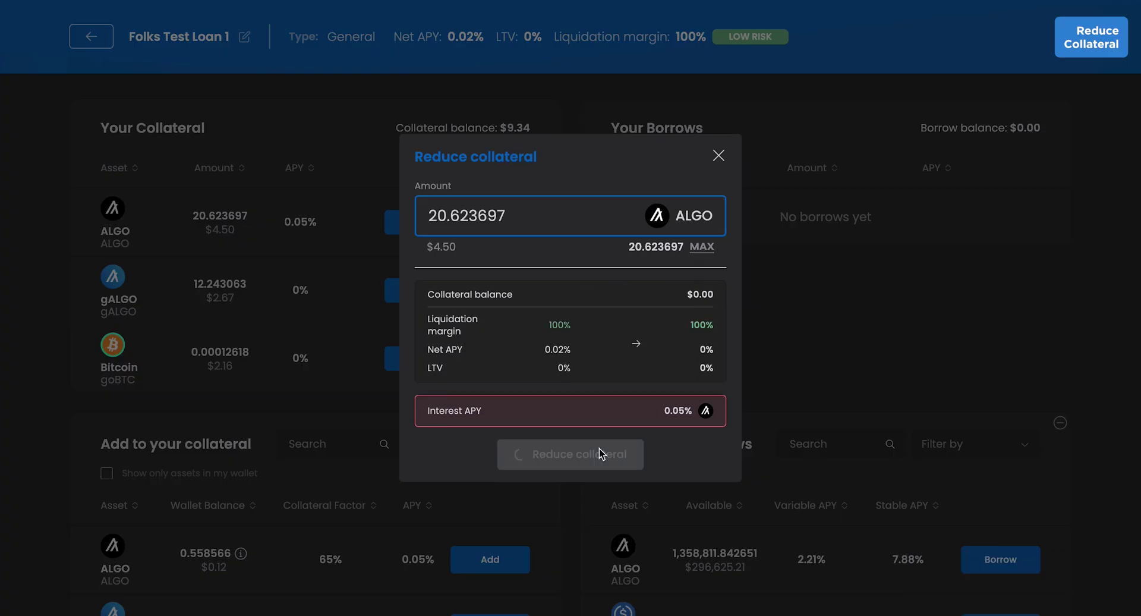
click(591, 437)
click(499, 223)
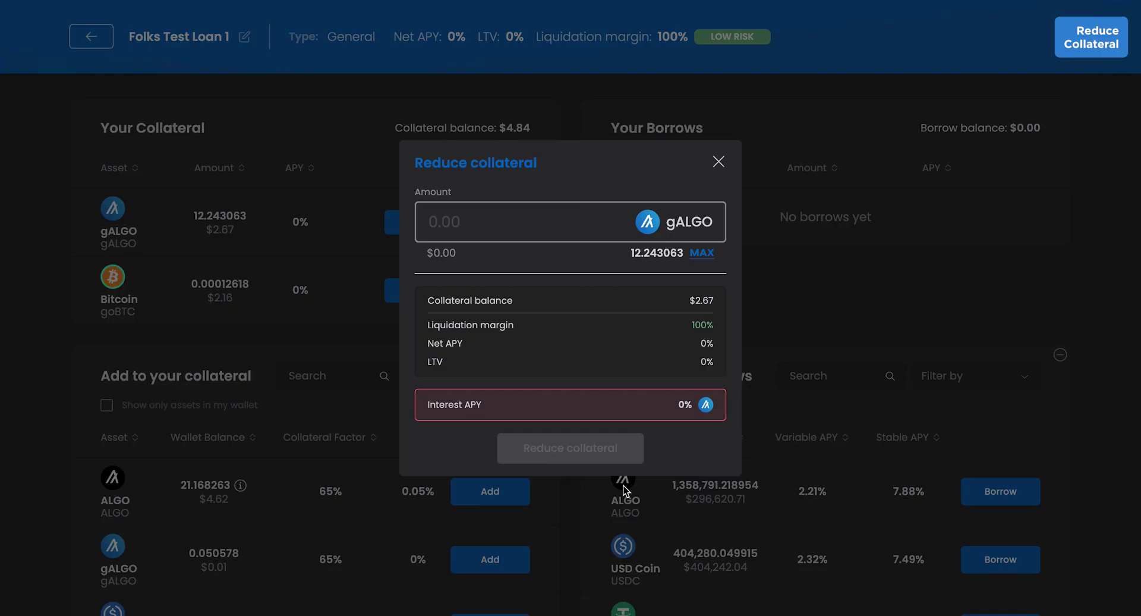
click(702, 253)
click(598, 453)
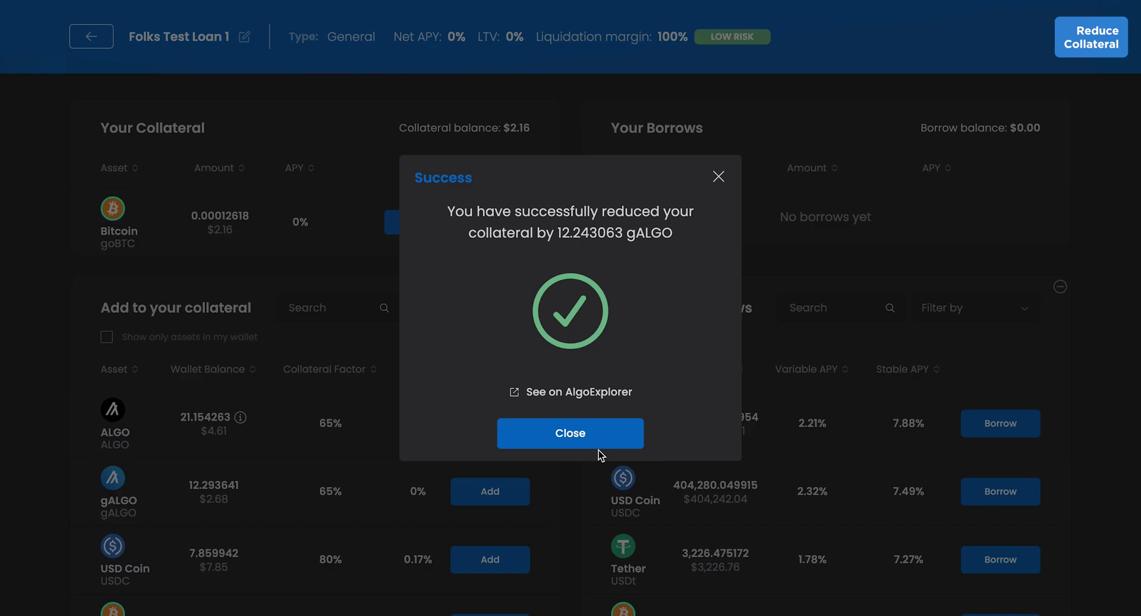
- Withdraw the remaining 0.00012618 goBTC collateral using MAX
click(595, 438)
click(499, 222)
click(701, 247)
click(588, 453)
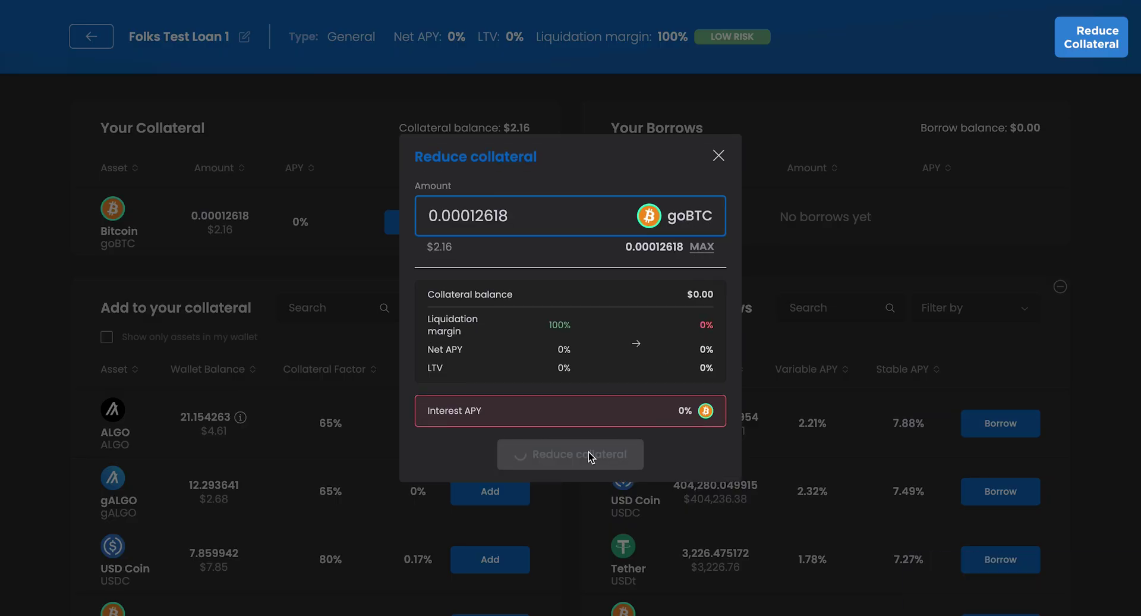